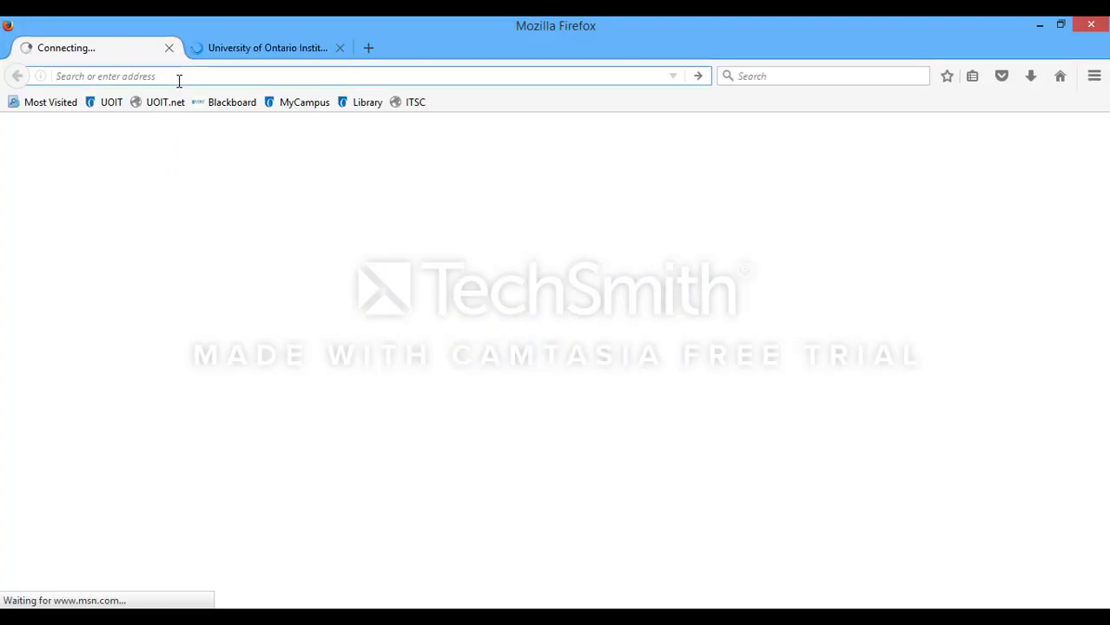
# Step: In Firefox, go to tickhistory.thomsonreuters.com by accepting the autocompleted 'tick' address
pyautogui.write('ti')
pyautogui.doubleClick(179, 81)
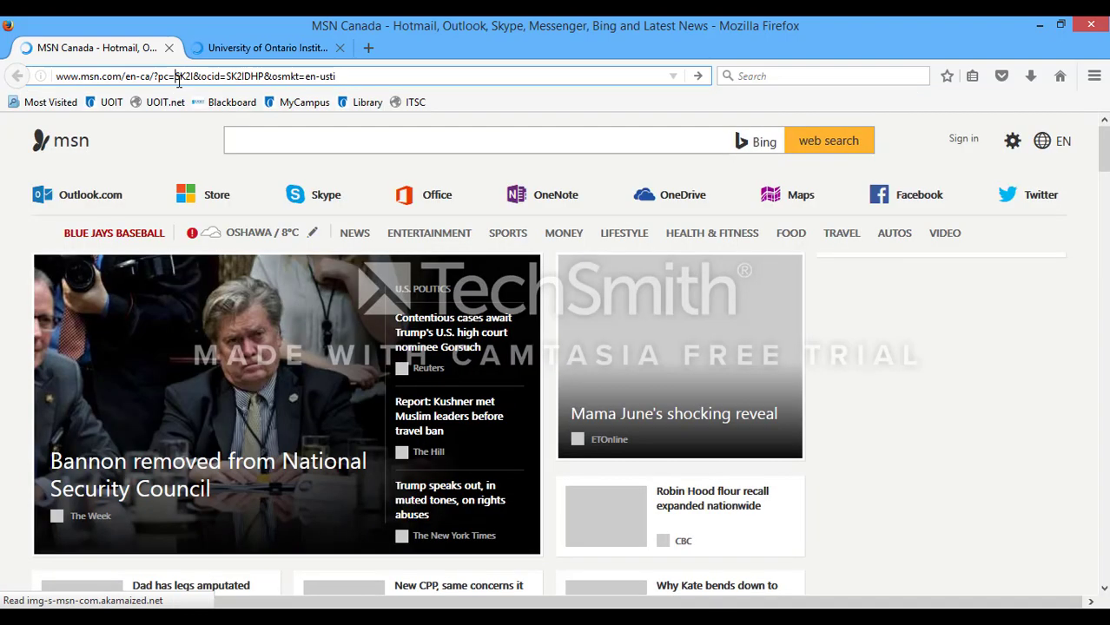
pyautogui.tripleClick(179, 79)
pyautogui.write('tick')
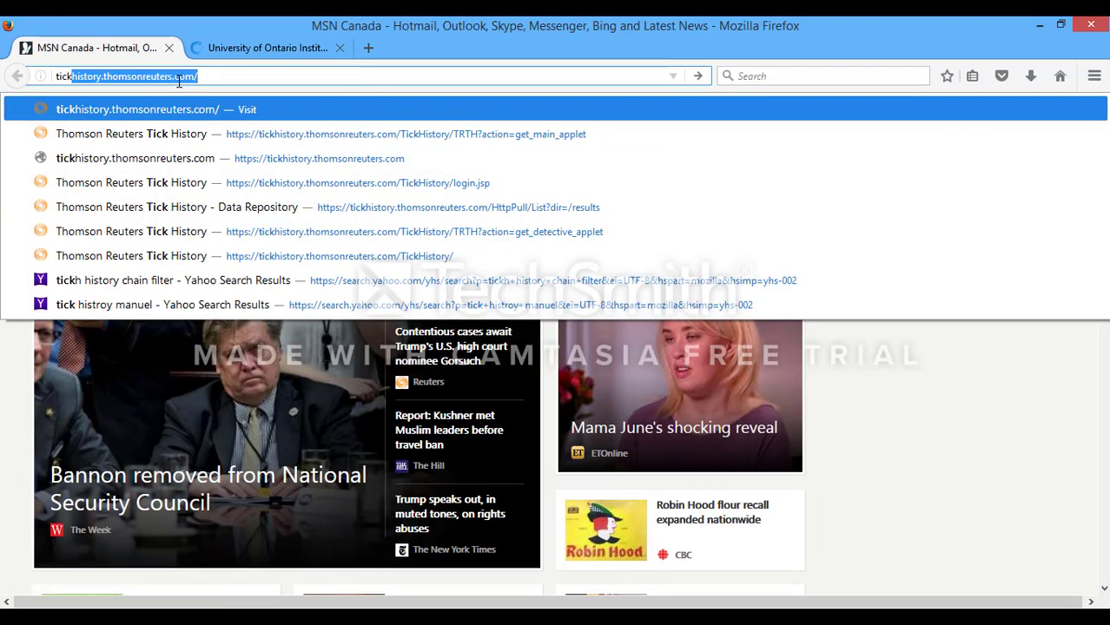
pyautogui.press('Return')
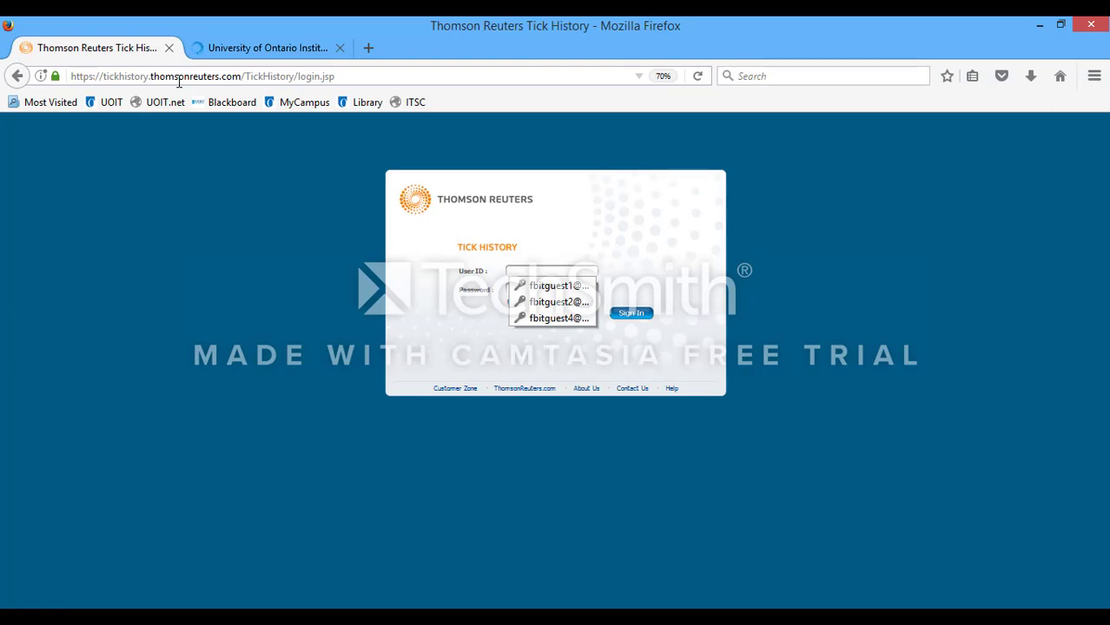
# Step: Sign in with the saved login, start a Request > New, and open instrument Search
pyautogui.click(547, 285)
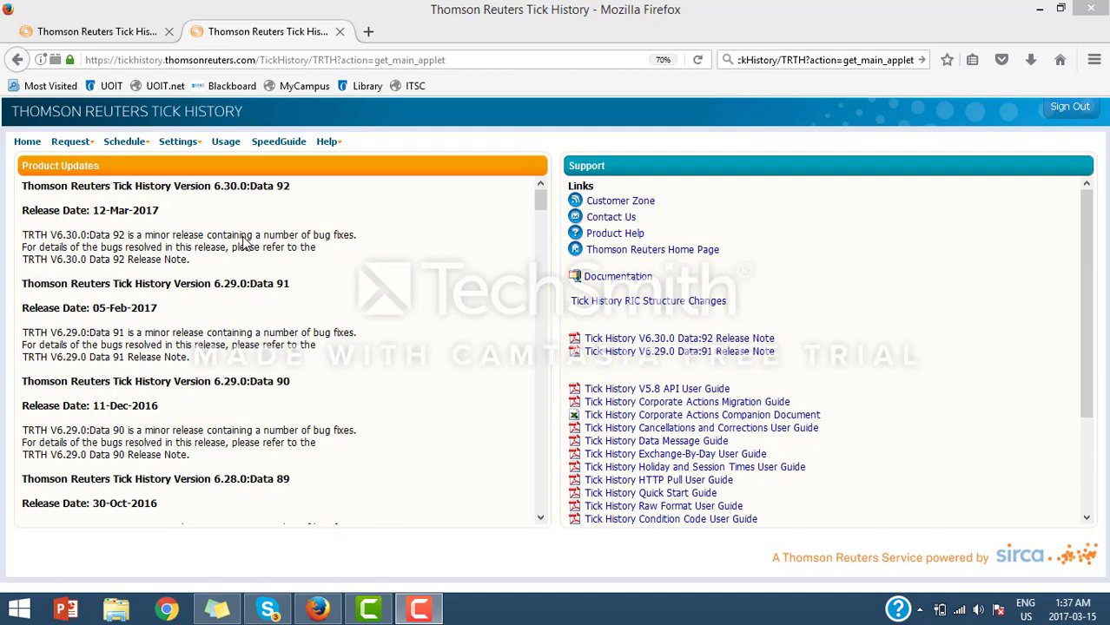
pyautogui.click(87, 149)
pyautogui.click(90, 167)
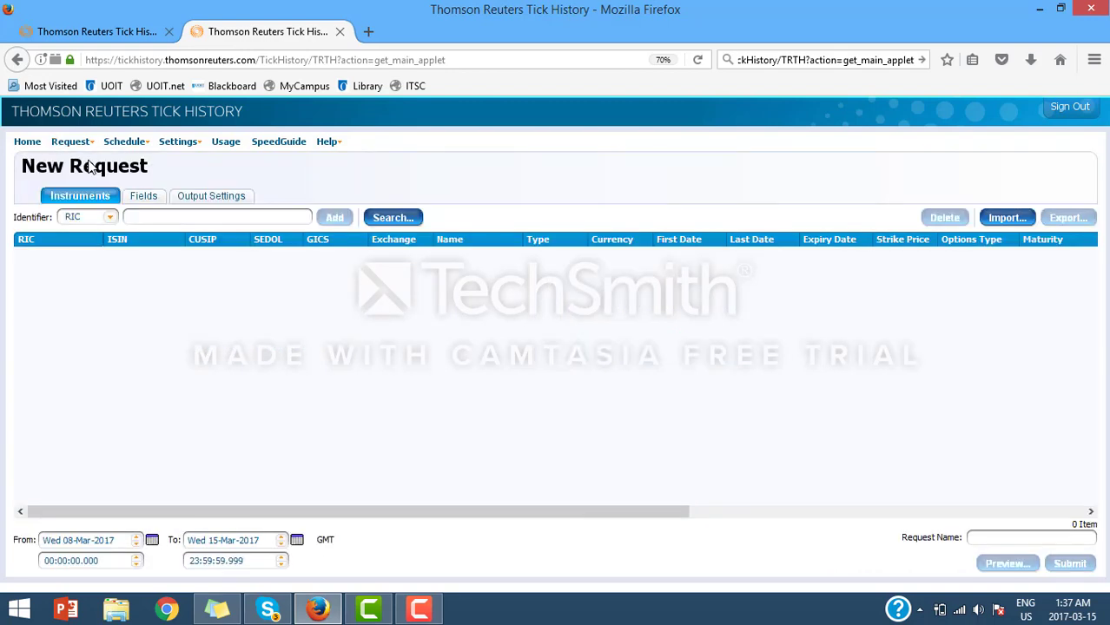
pyautogui.click(413, 215)
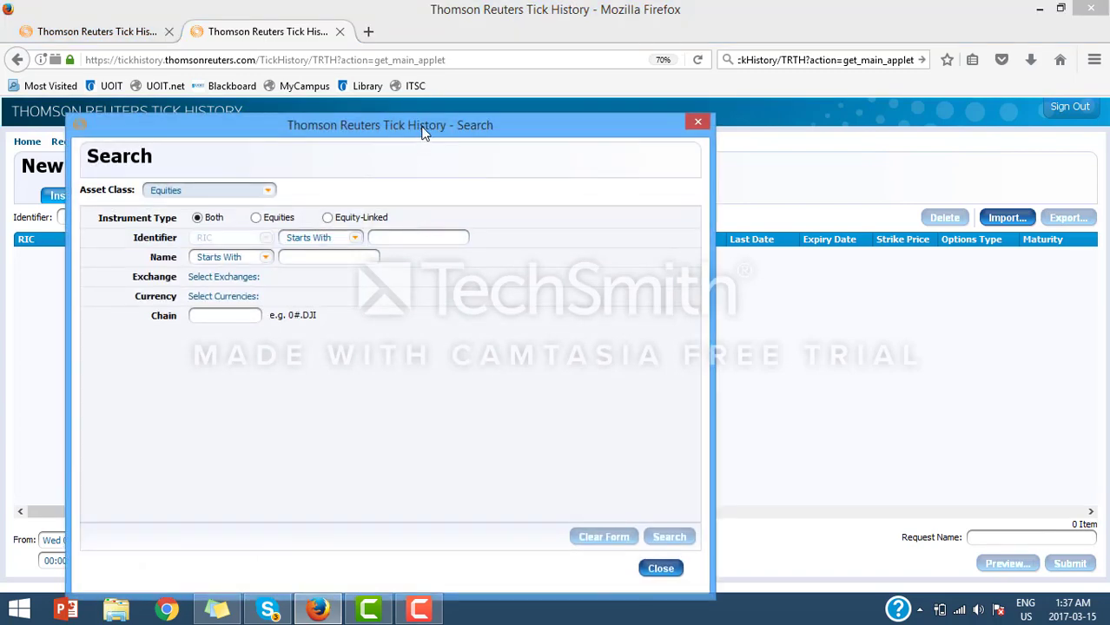
# Step: Move the Search dialog aside and set Asset Class to Options
pyautogui.moveTo(423, 130); pyautogui.dragTo(699, 83)
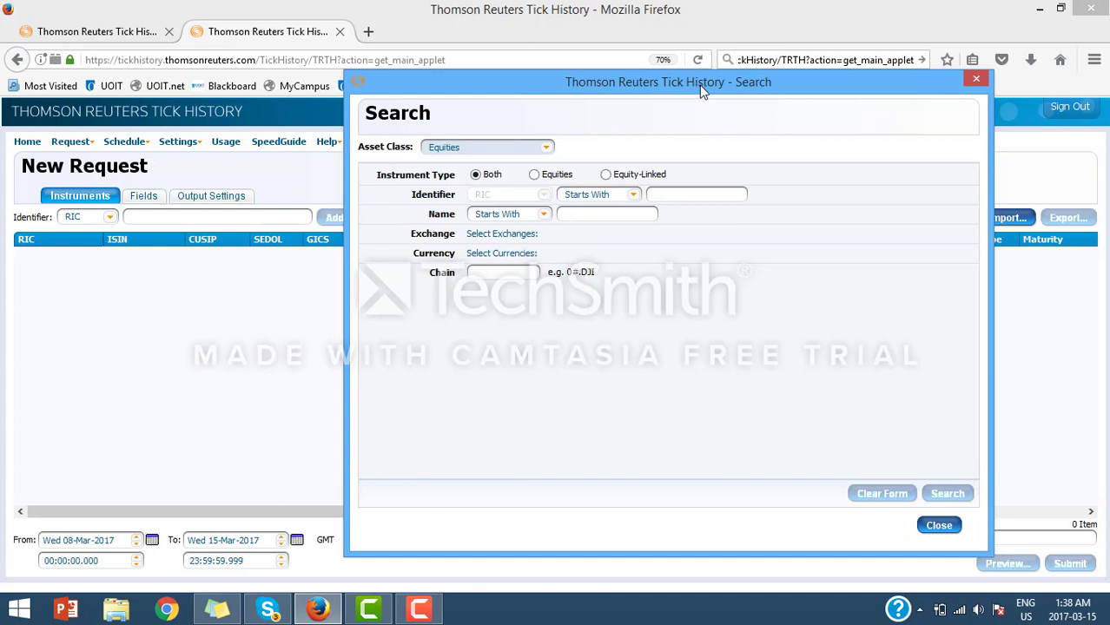
pyautogui.moveTo(699, 84); pyautogui.dragTo(653, 63)
pyautogui.click(500, 127)
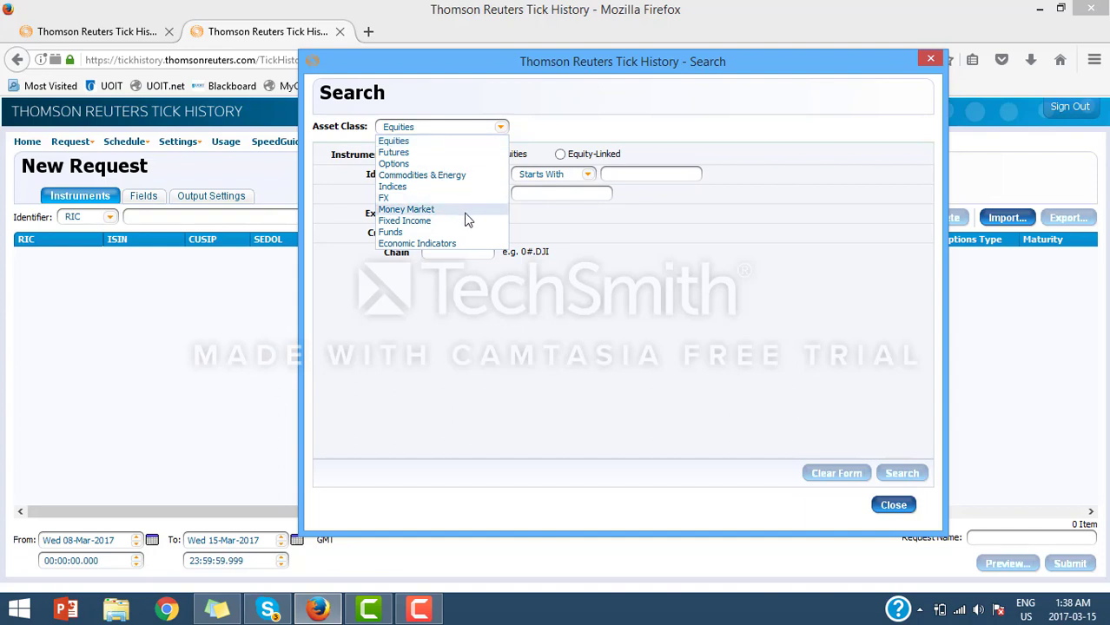
pyautogui.click(482, 164)
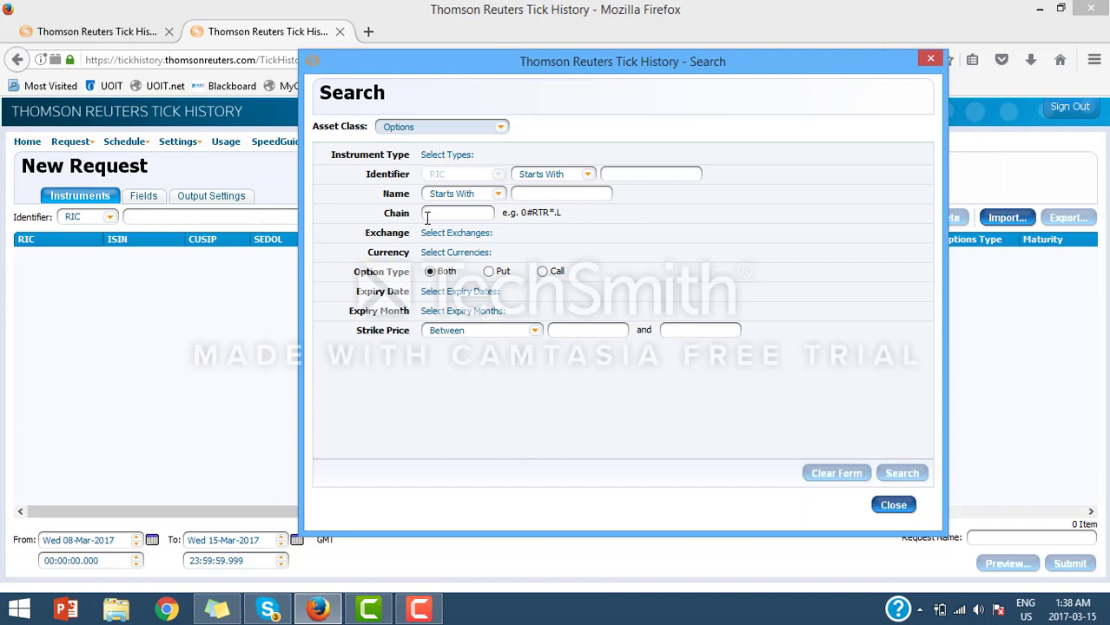
# Step: Enter MSFT as the instrument name to search for
pyautogui.click(534, 194)
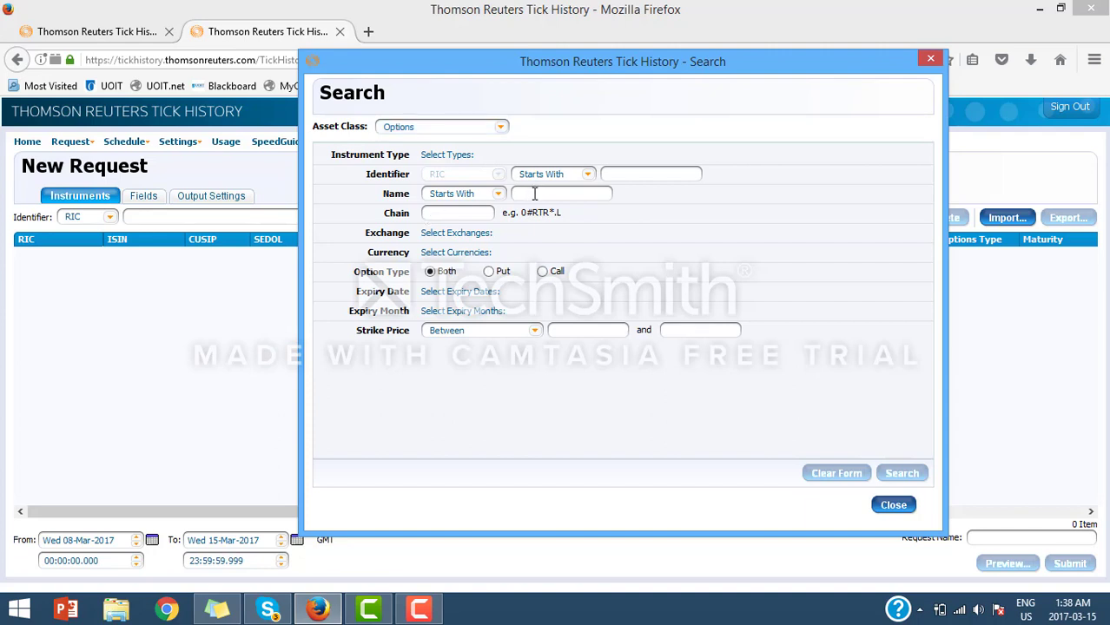
pyautogui.write('MAST')
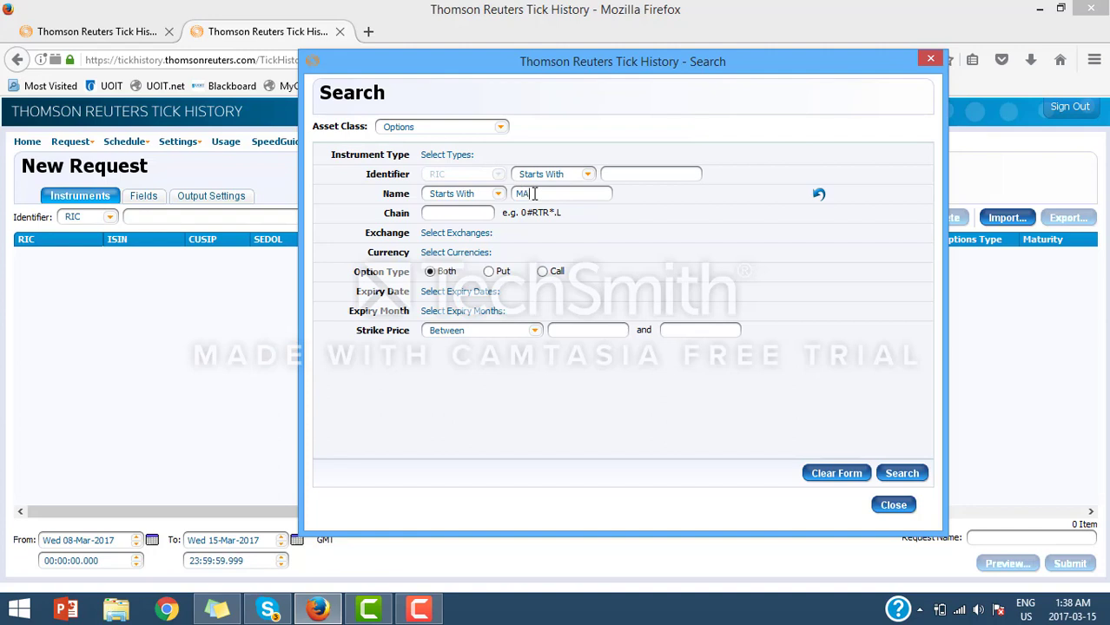
pyautogui.press('BackSpace')
pyautogui.press('BackSpace')
pyautogui.press('BackSpace')
pyautogui.write('SFT')
# Step: Restrict the exchange to Options Price Reporting Authority BBO [OPQ] under Americas > United States
pyautogui.click(437, 235)
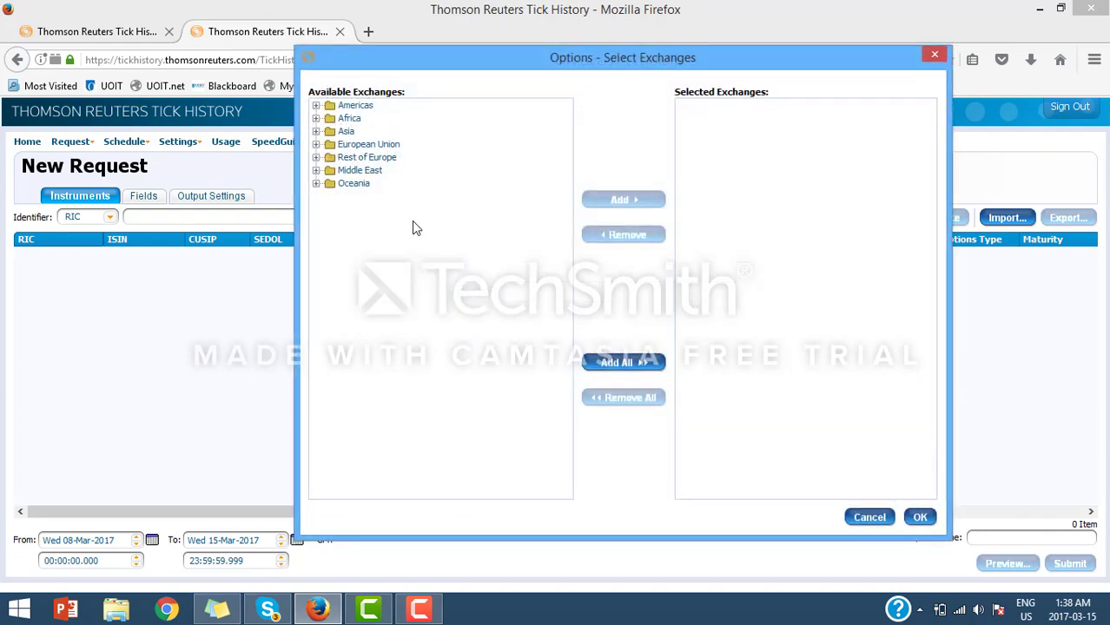
pyautogui.click(316, 105)
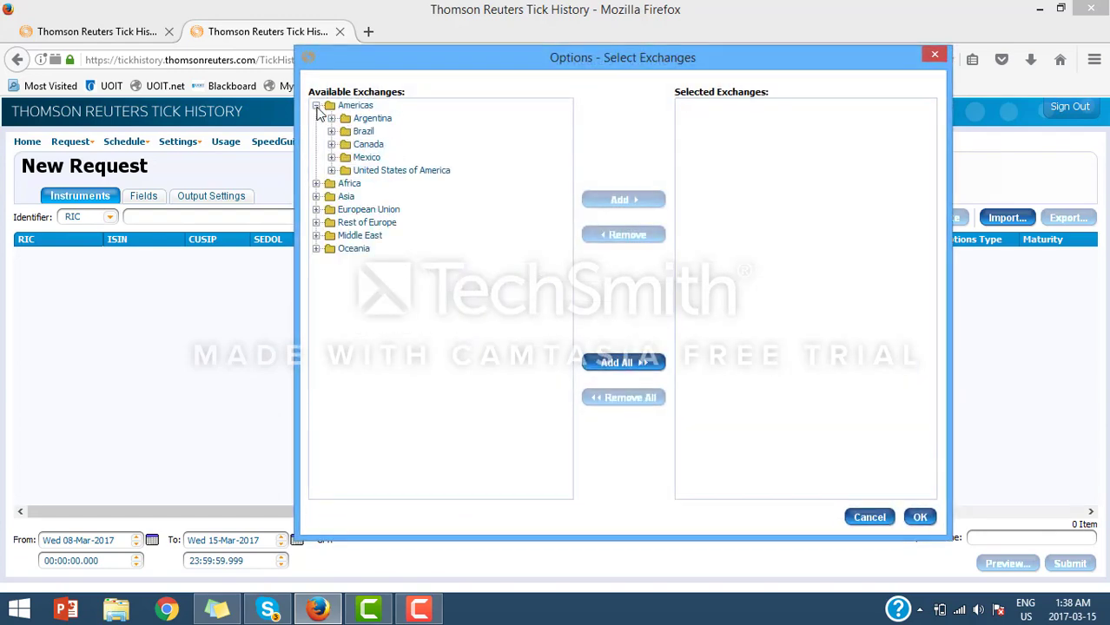
pyautogui.doubleClick(397, 172)
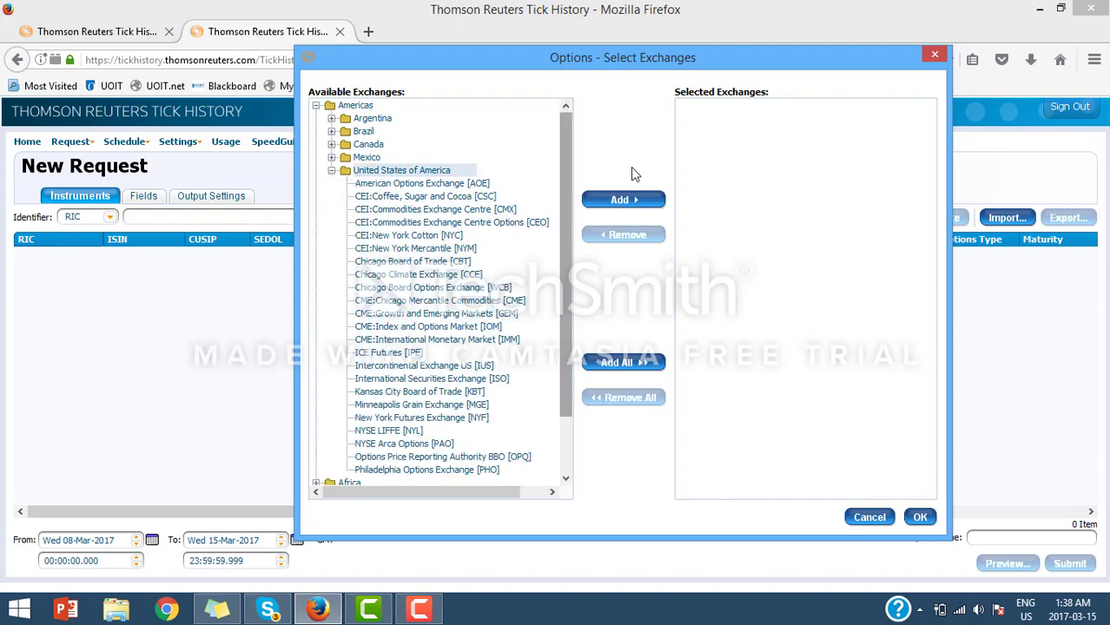
pyautogui.moveTo(560, 173); pyautogui.dragTo(569, 284)
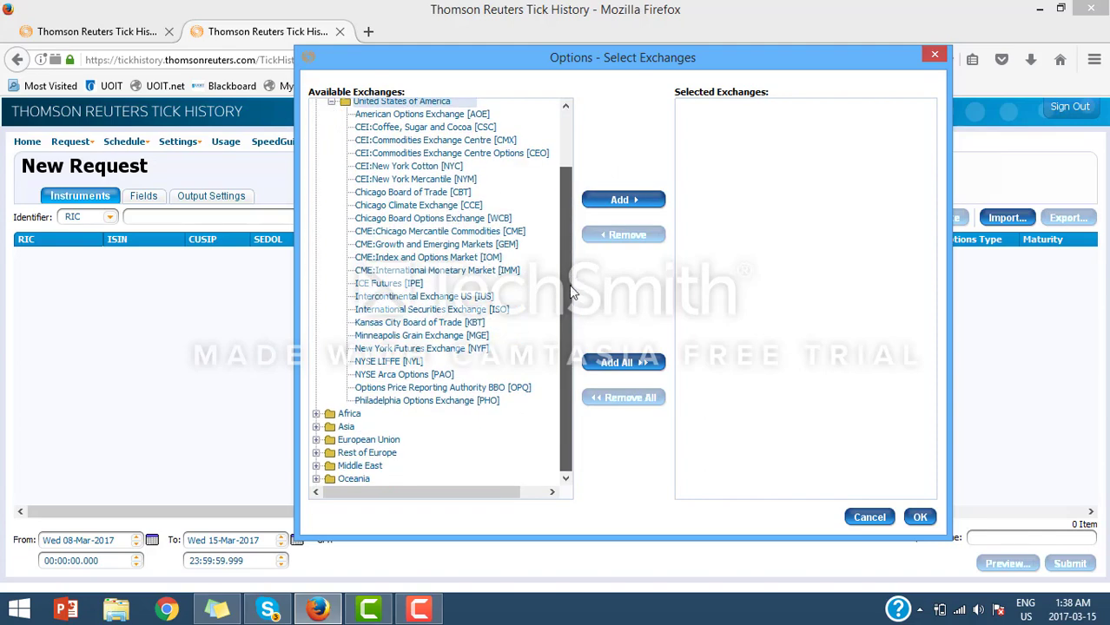
pyautogui.click(507, 389)
pyautogui.click(630, 203)
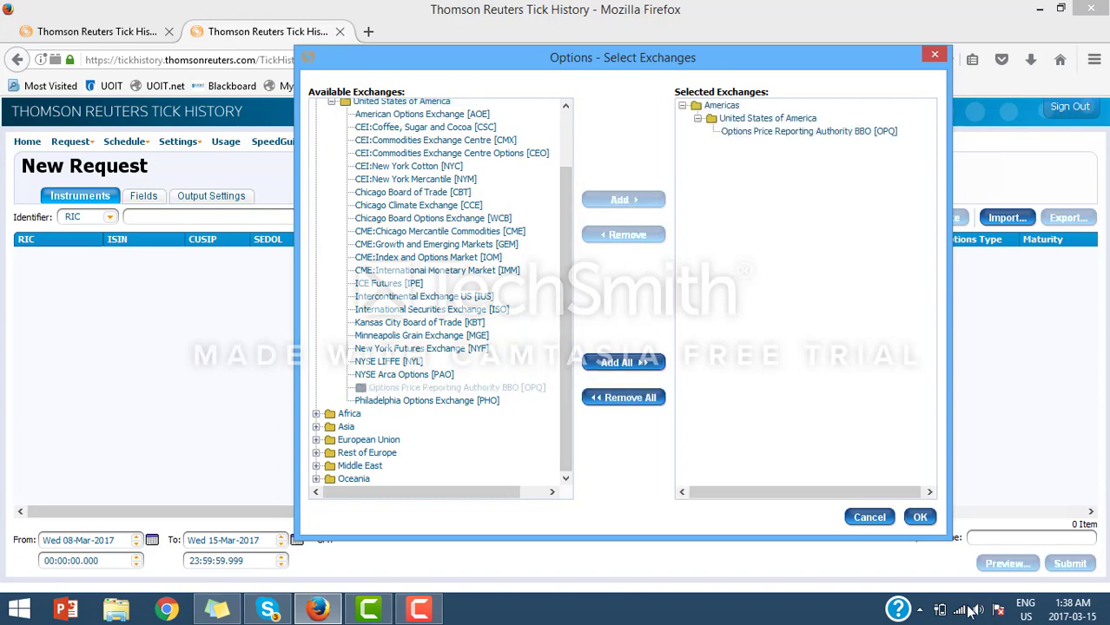
pyautogui.click(919, 516)
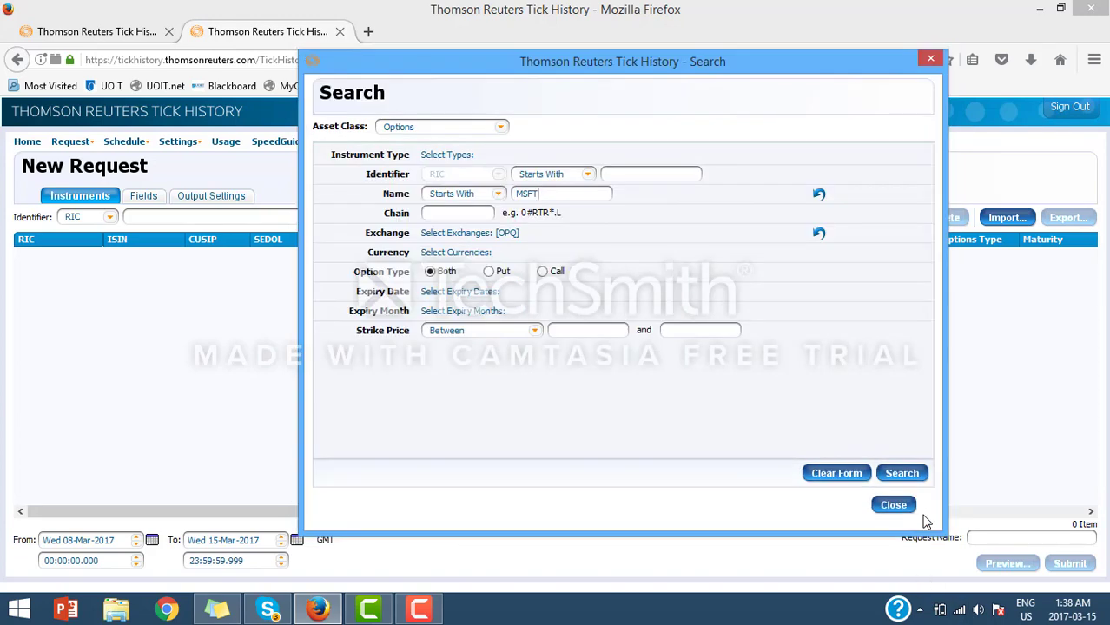
# Step: Restrict the currency to US dollar [USD]
pyautogui.click(481, 253)
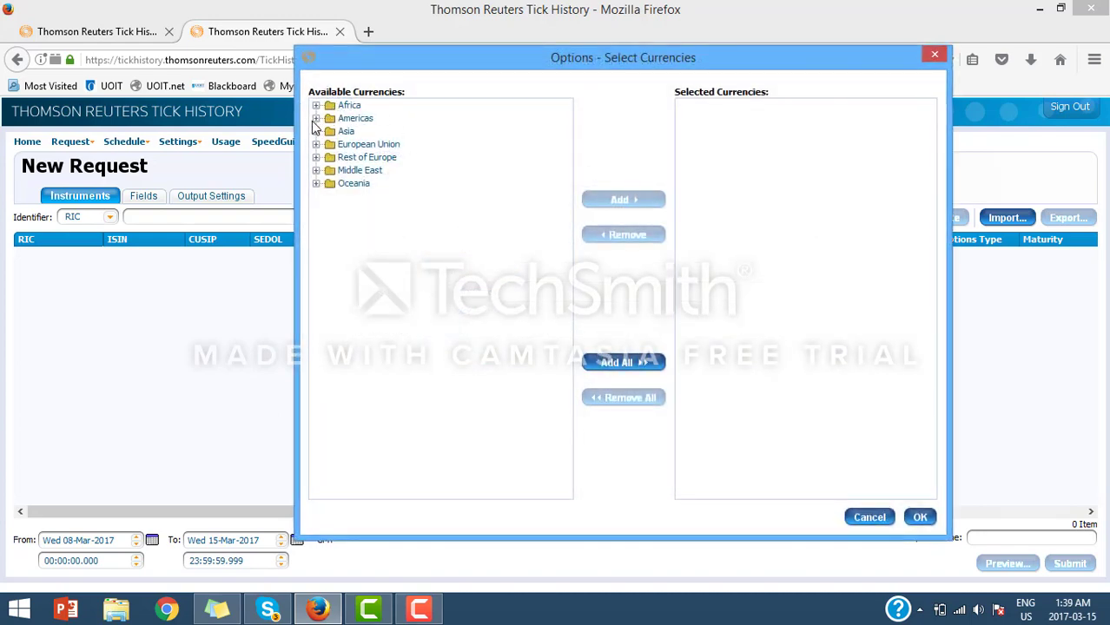
pyautogui.click(316, 118)
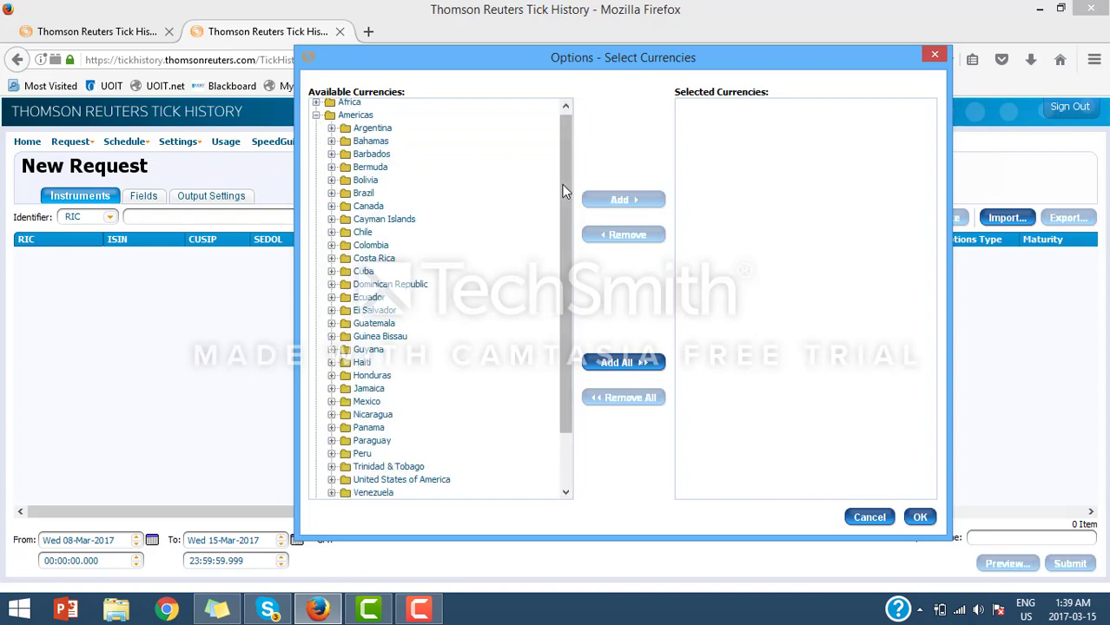
pyautogui.moveTo(566, 243); pyautogui.dragTo(567, 295)
pyautogui.doubleClick(413, 417)
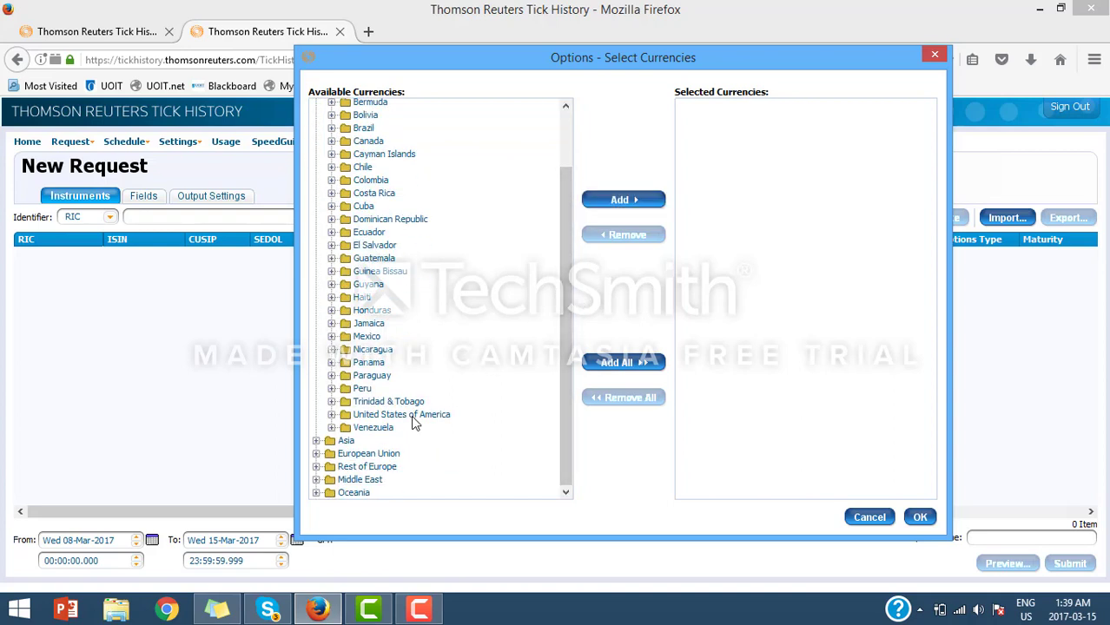
pyautogui.click(405, 429)
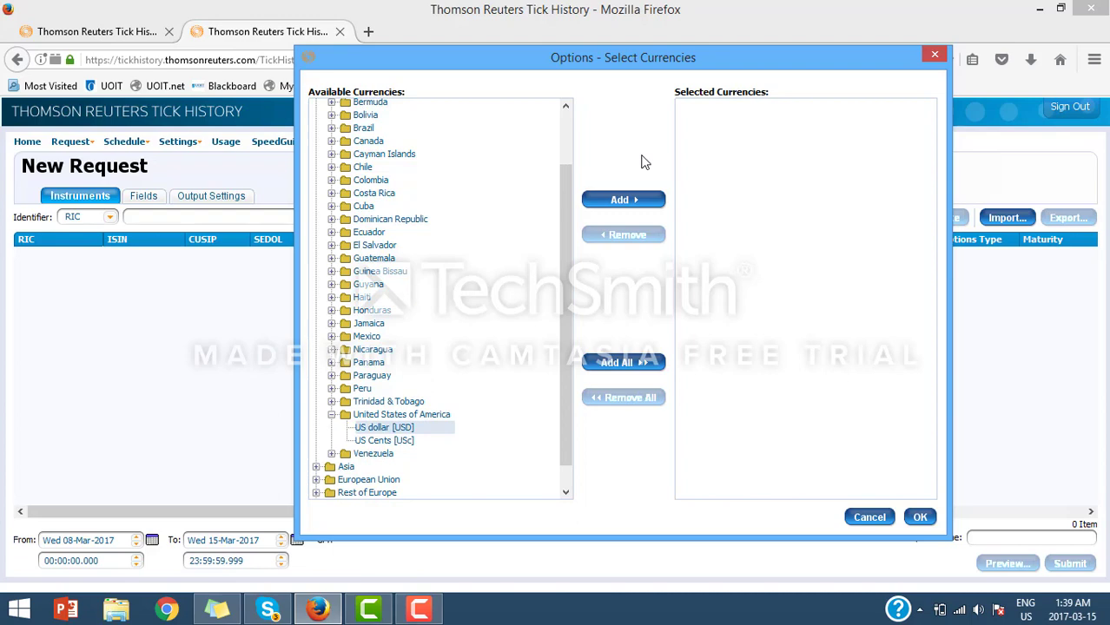
pyautogui.click(623, 199)
pyautogui.click(921, 517)
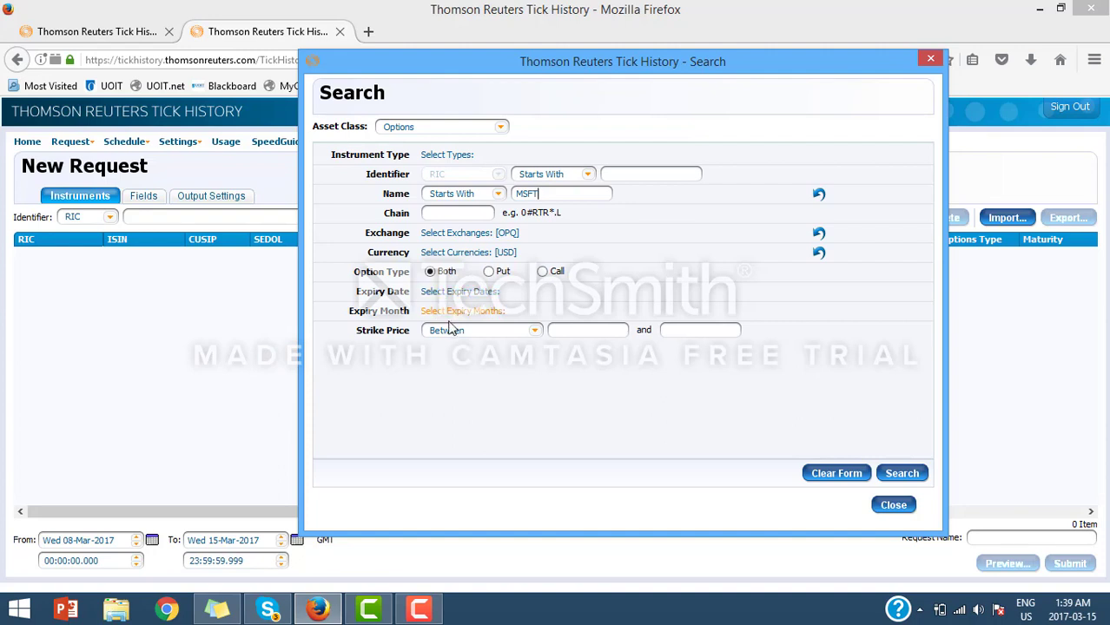
# Step: Run the MSFT options search and add all 1020 results to the request
pyautogui.click(913, 482)
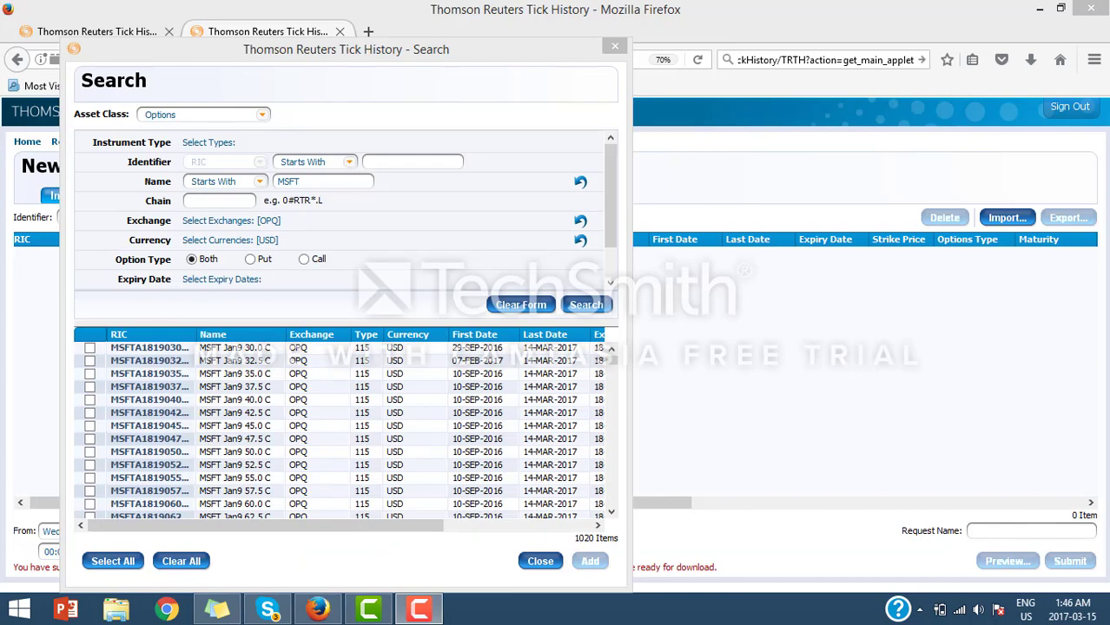
pyautogui.click(126, 560)
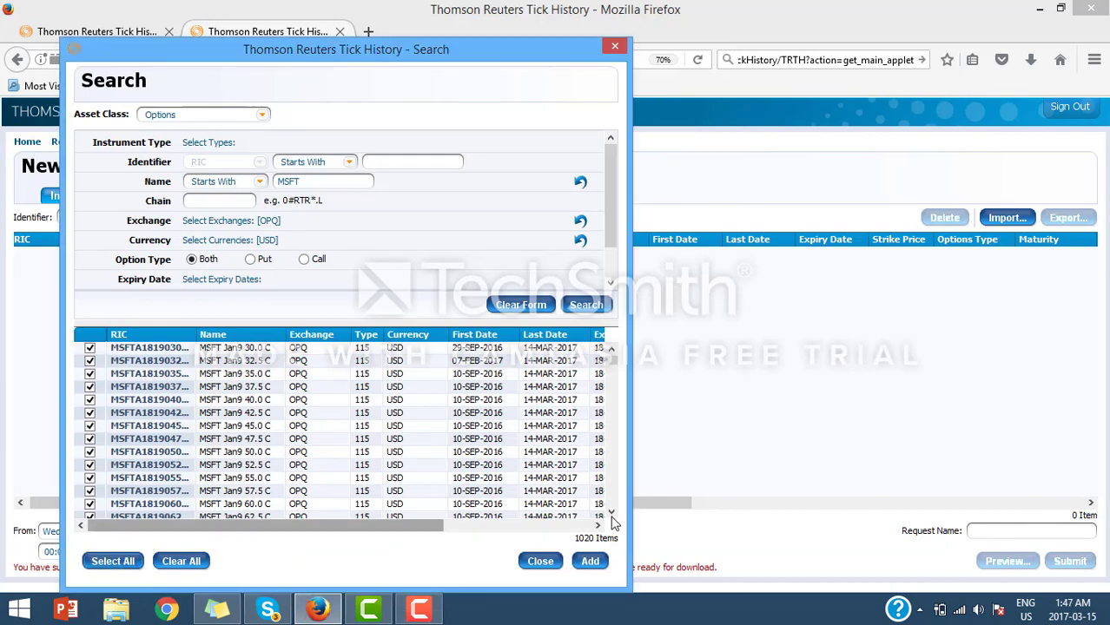
pyautogui.click(592, 561)
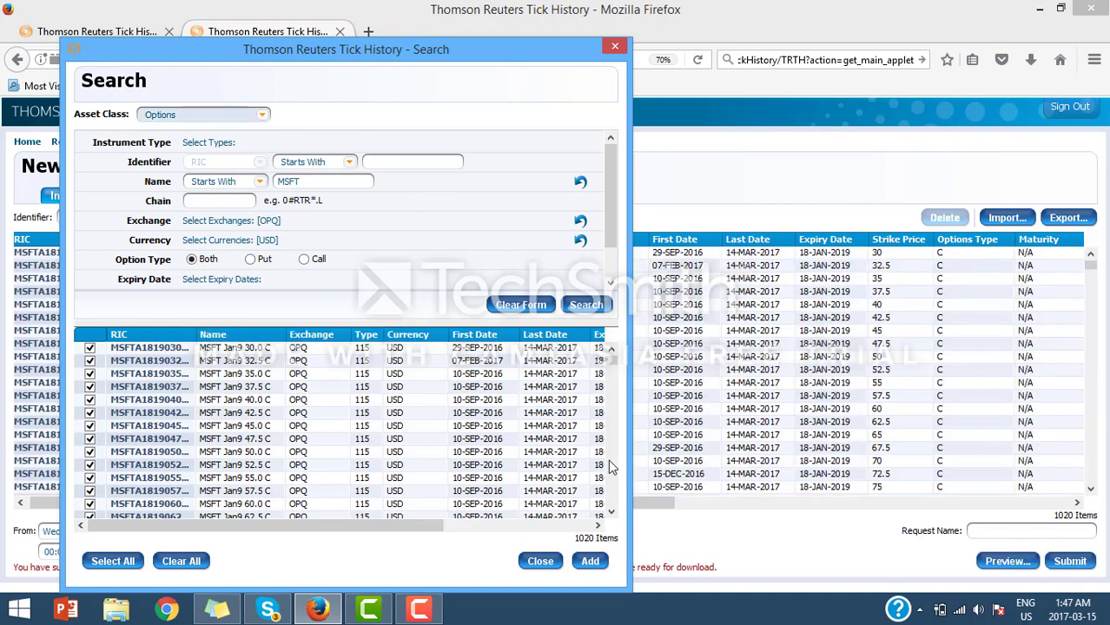
# Step: Close Search, scroll the instrument table, select the MSFT Jan9 75.0 C row, and go to Fields
pyautogui.click(614, 47)
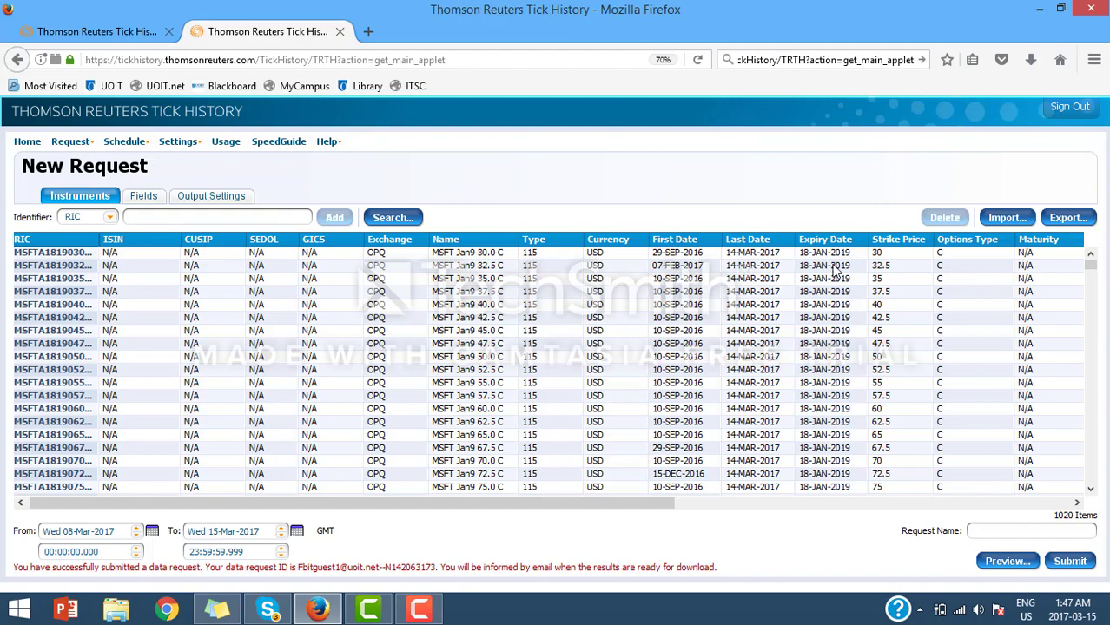
pyautogui.moveTo(630, 505); pyautogui.dragTo(927, 518)
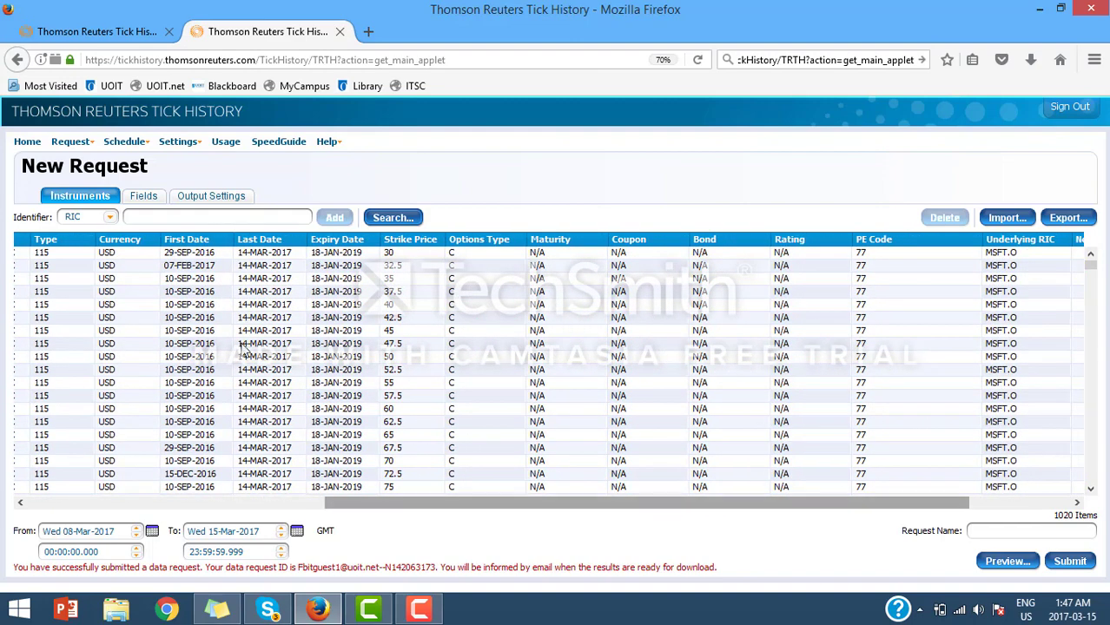
pyautogui.moveTo(384, 502); pyautogui.dragTo(70, 499)
pyautogui.click(139, 488)
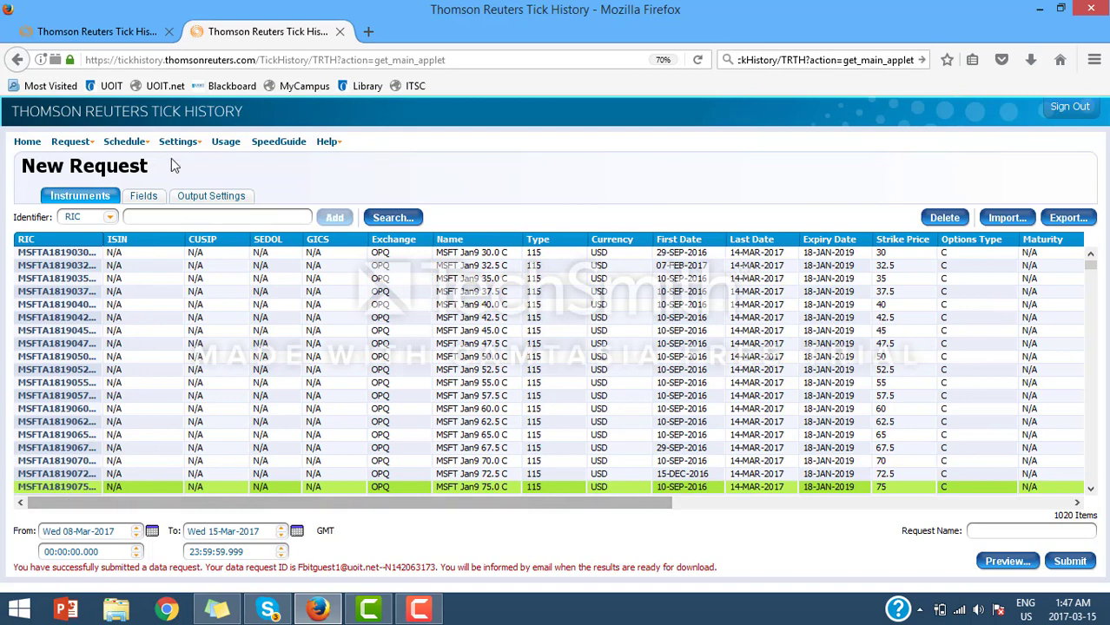
pyautogui.click(143, 197)
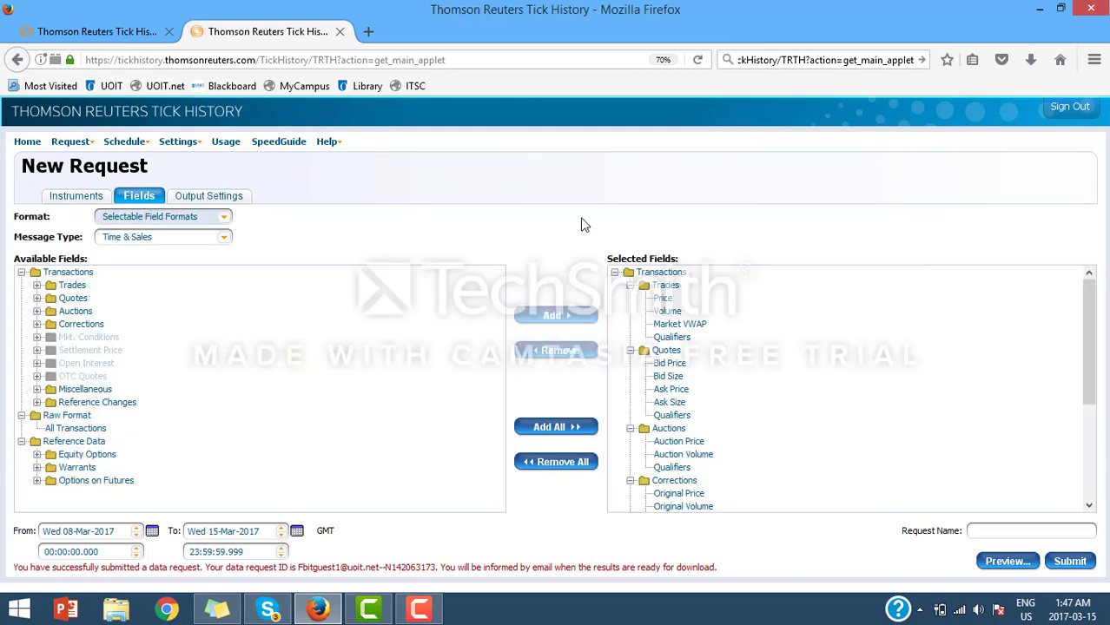
# Step: Clear the preselected fields and add only the Trades Price field
pyautogui.click(582, 468)
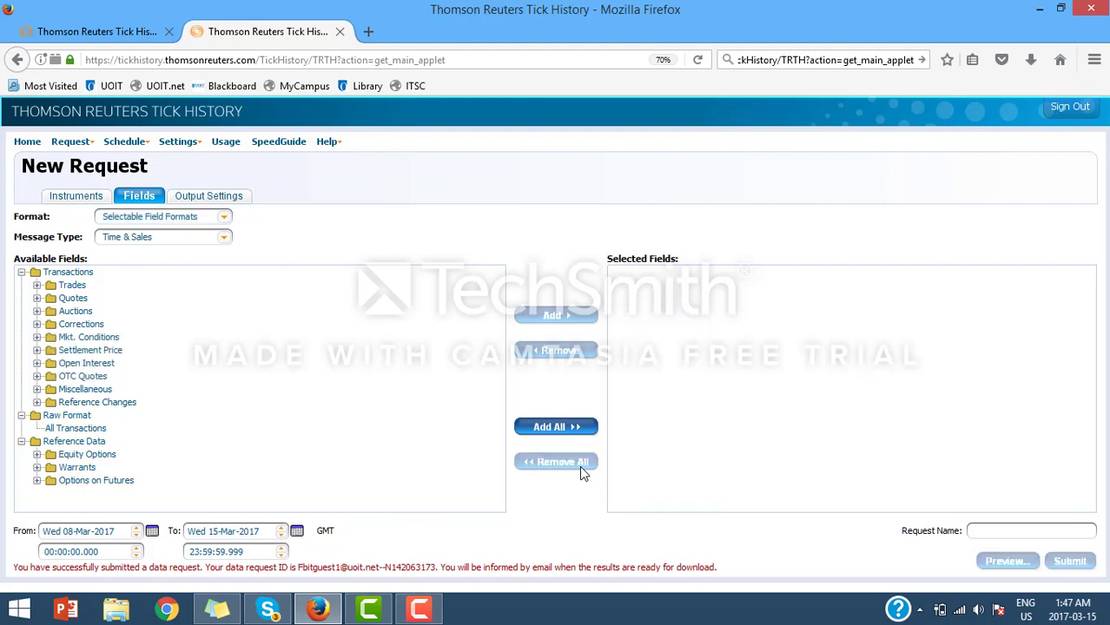
pyautogui.click(37, 285)
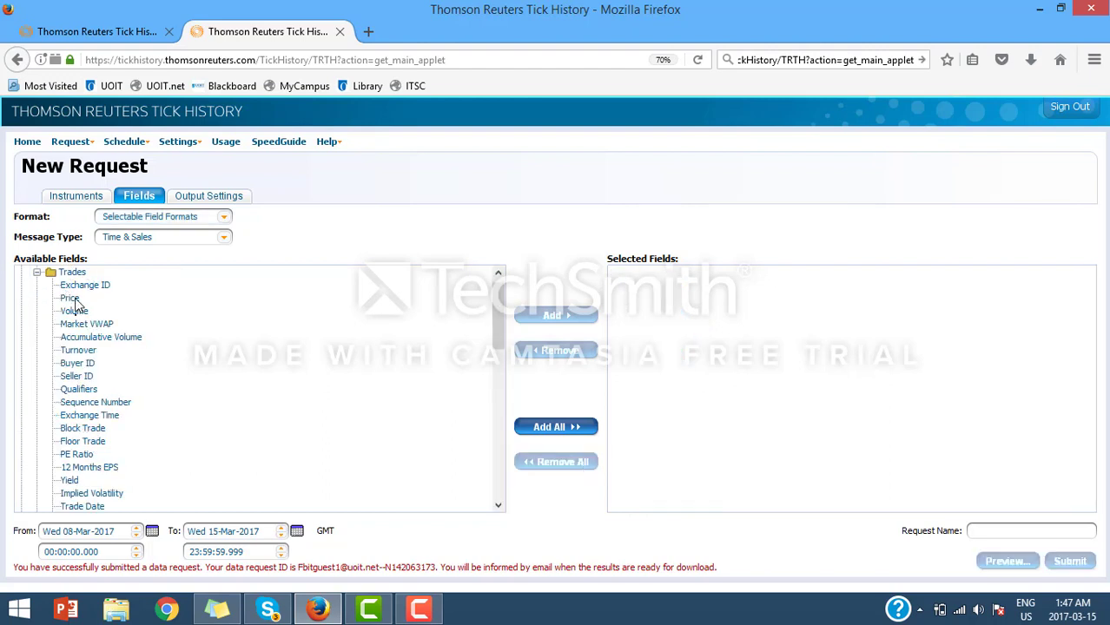
pyautogui.doubleClick(73, 298)
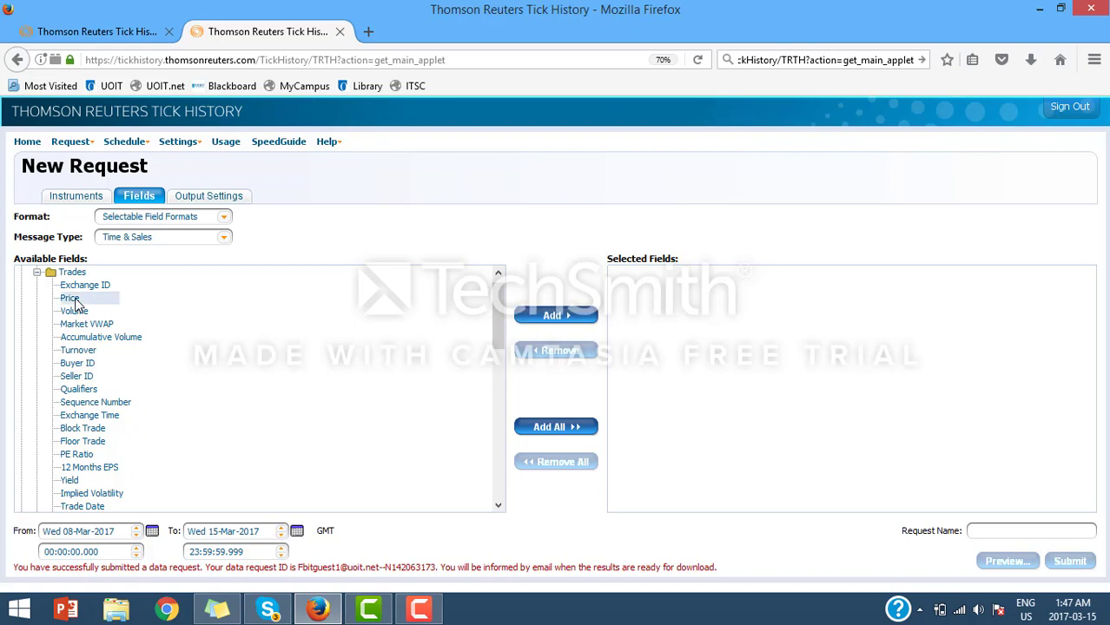
pyautogui.click(37, 273)
# Step: Add Equity Options fields Strike Price, Underlying RIC and Put Call Indicator, then submit
pyautogui.click(37, 454)
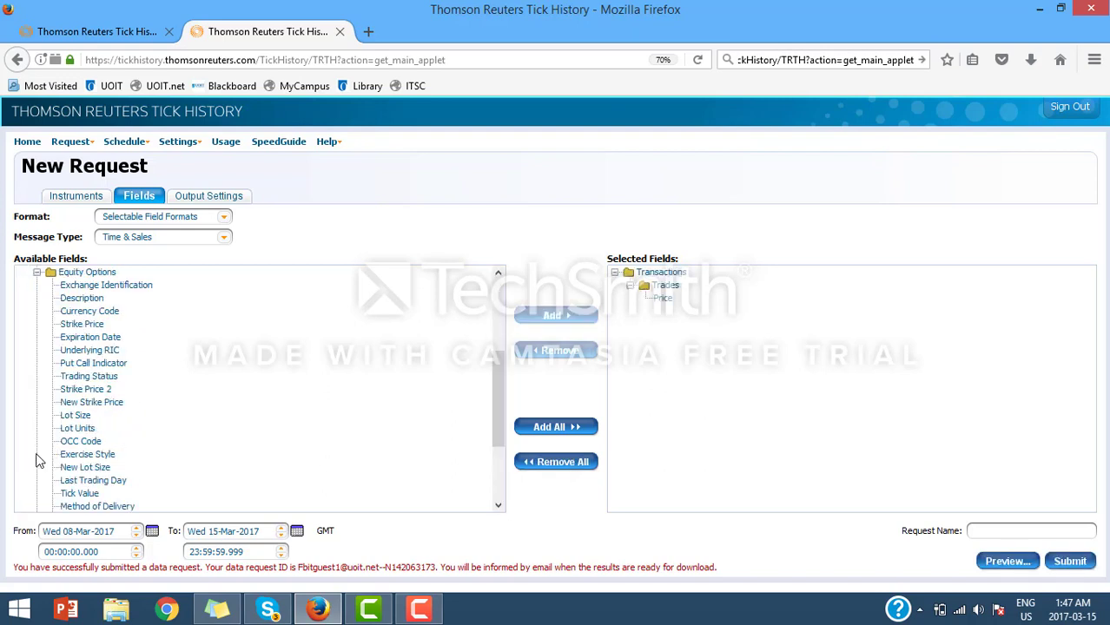
pyautogui.click(99, 327)
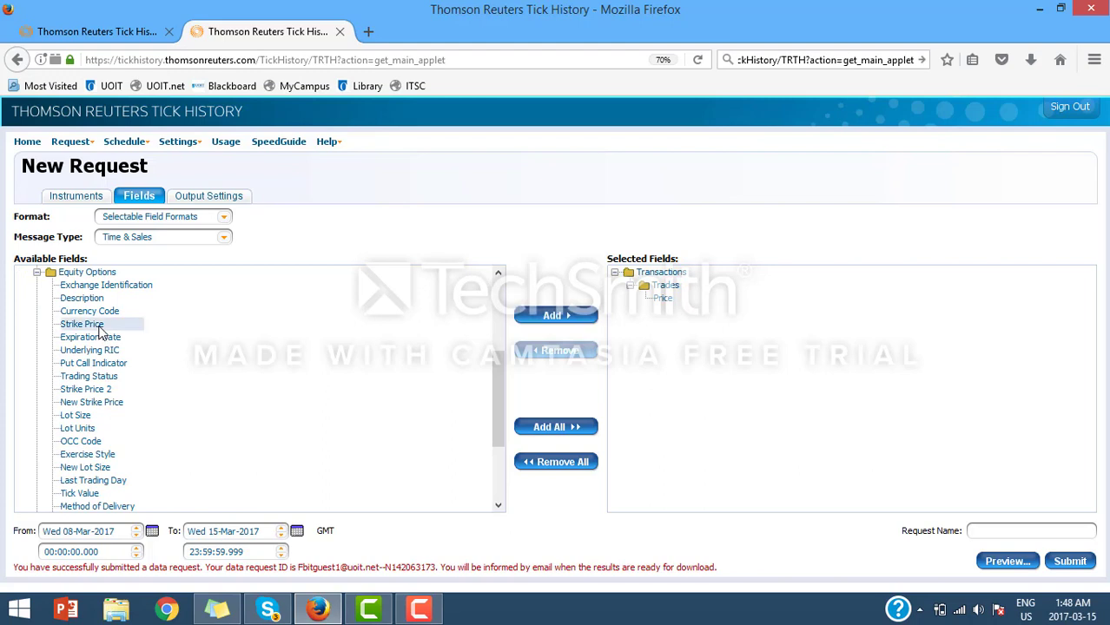
pyautogui.doubleClick(99, 326)
pyautogui.click(111, 353)
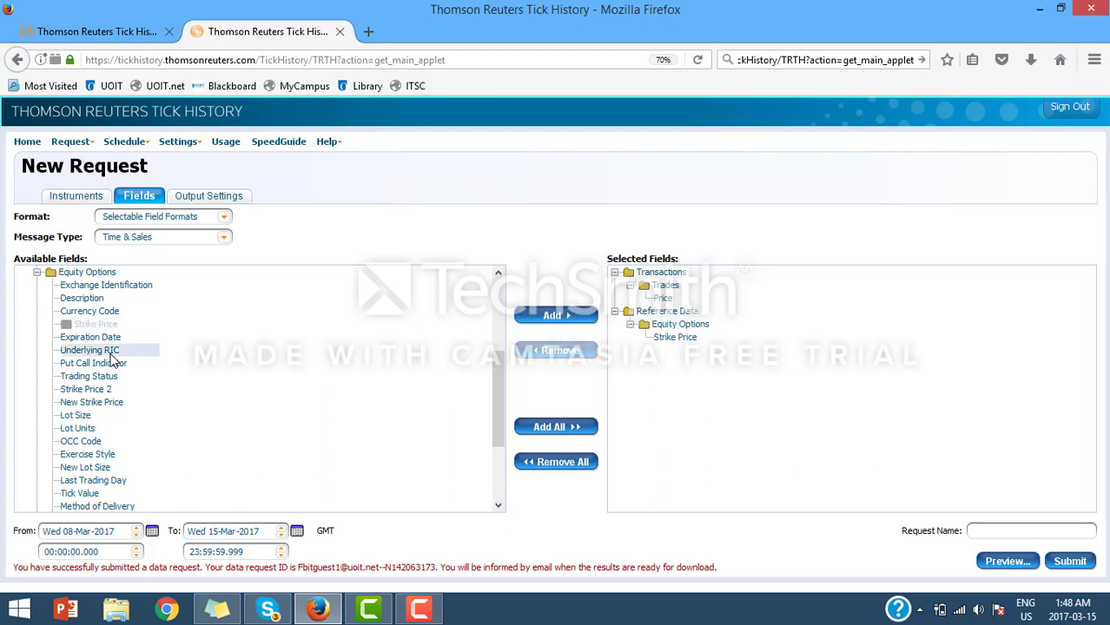
pyautogui.doubleClick(111, 352)
pyautogui.doubleClick(115, 365)
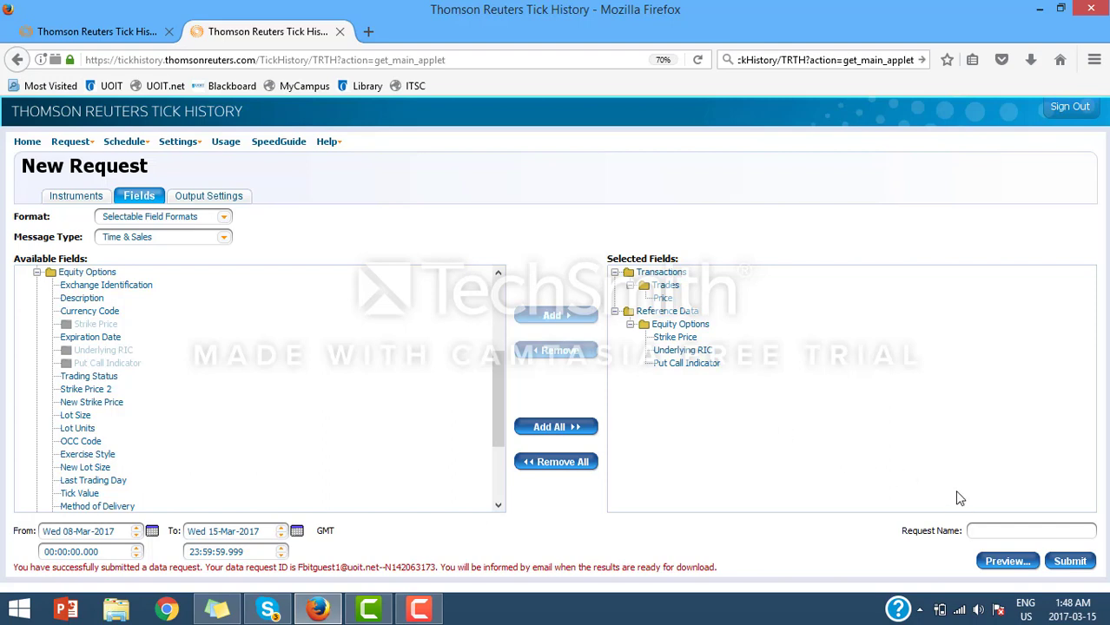
pyautogui.click(1089, 560)
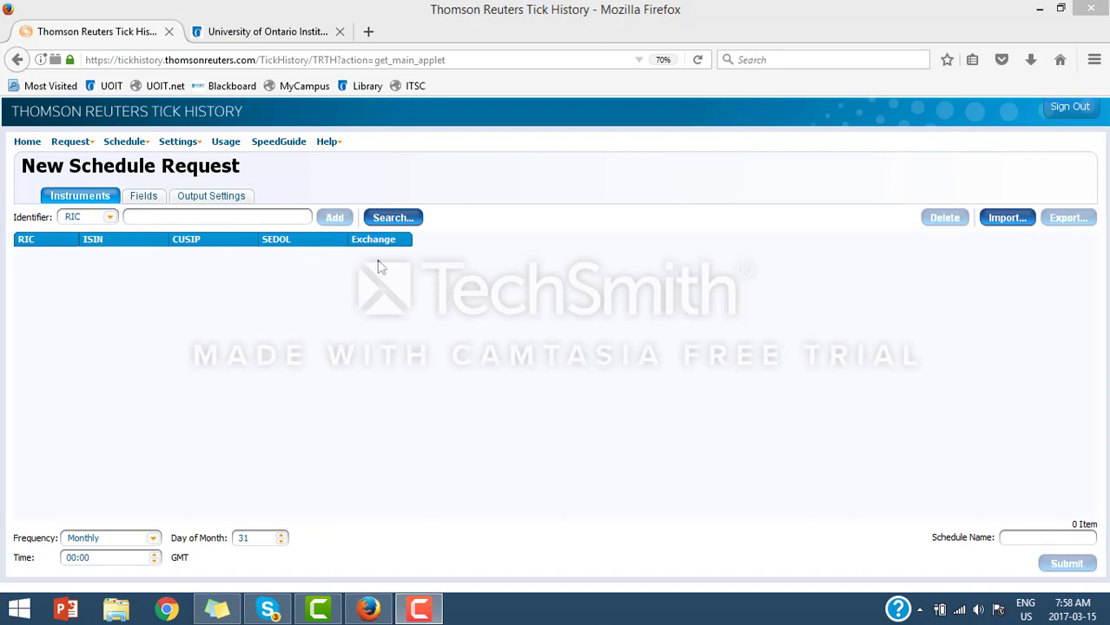
# Step: Load the most recent completed request from the Request > List page
pyautogui.click(80, 143)
pyautogui.click(79, 147)
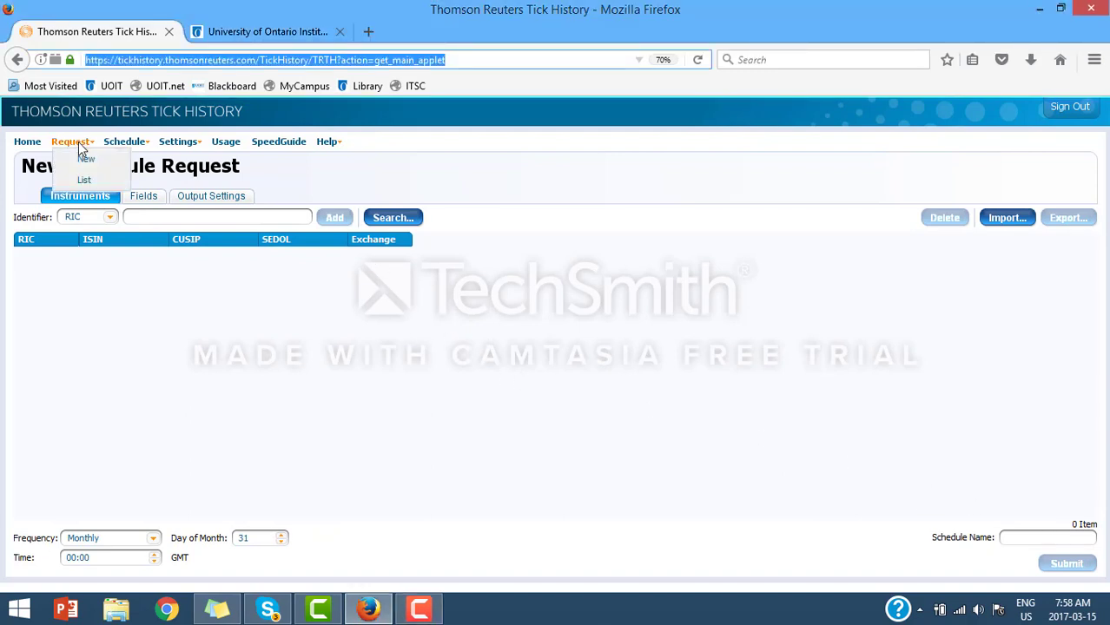
pyautogui.click(83, 175)
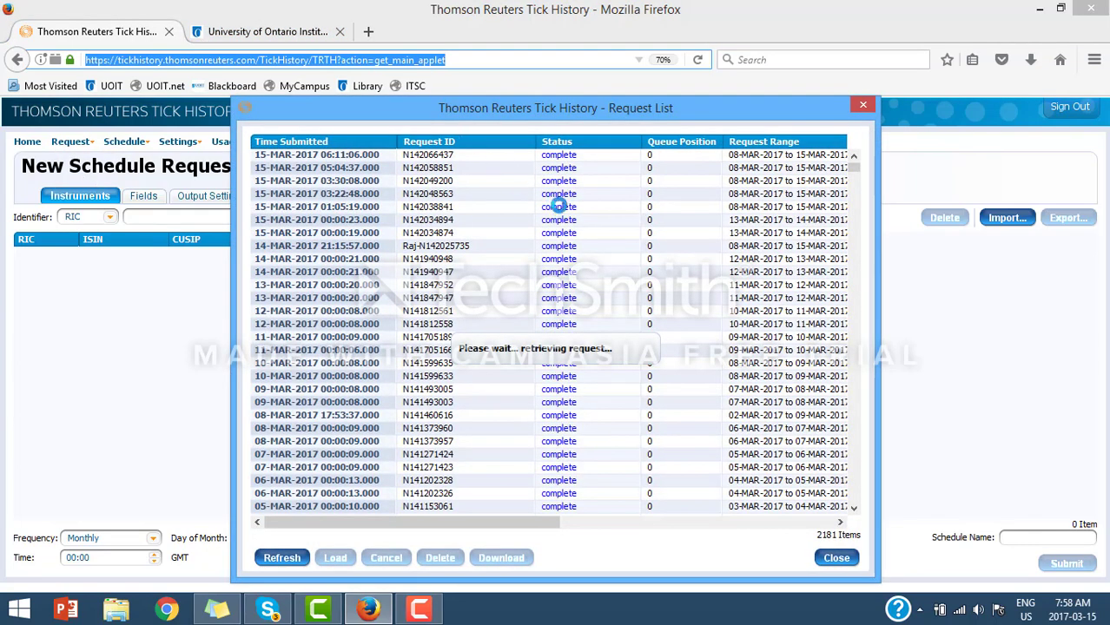
pyautogui.doubleClick(569, 157)
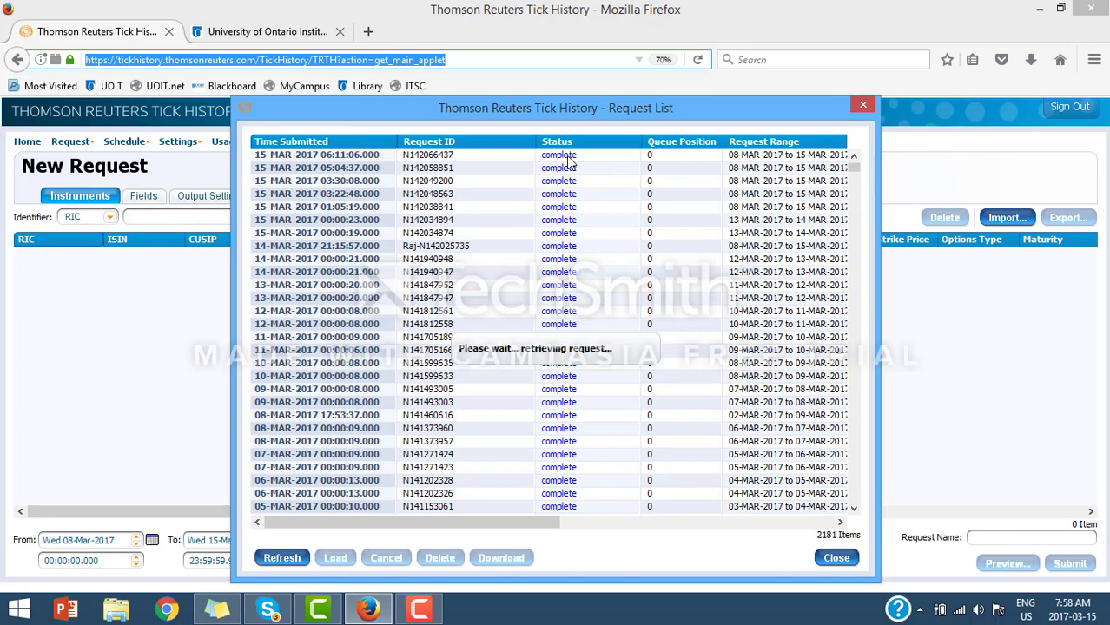
# Step: Save the Part 1 .csv.gz result file and open its Downloads folder
pyautogui.click(526, 557)
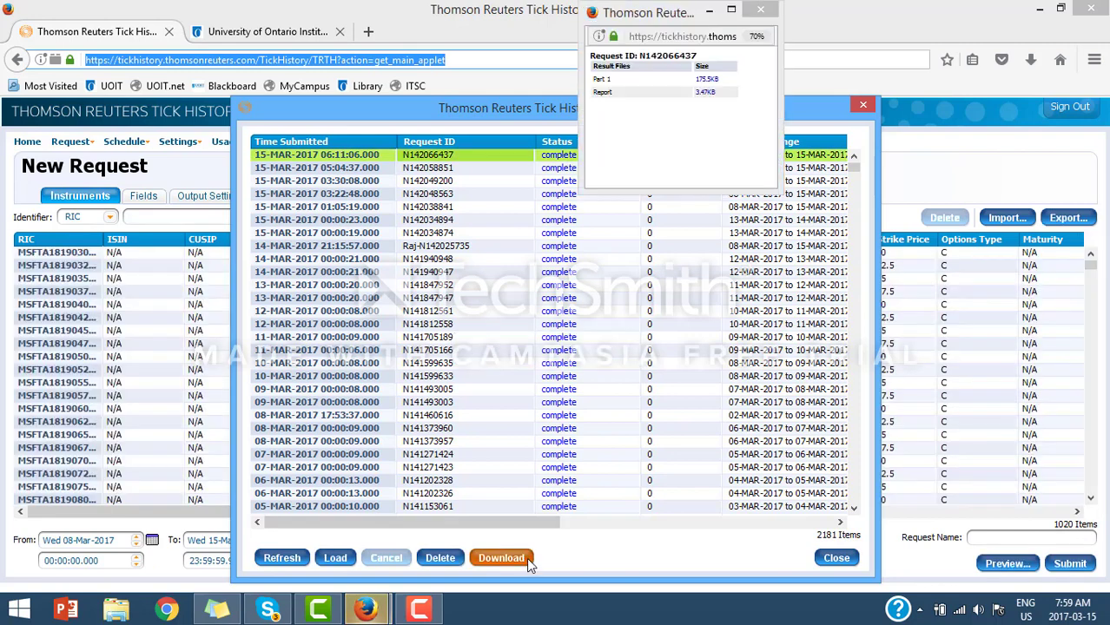
pyautogui.click(712, 79)
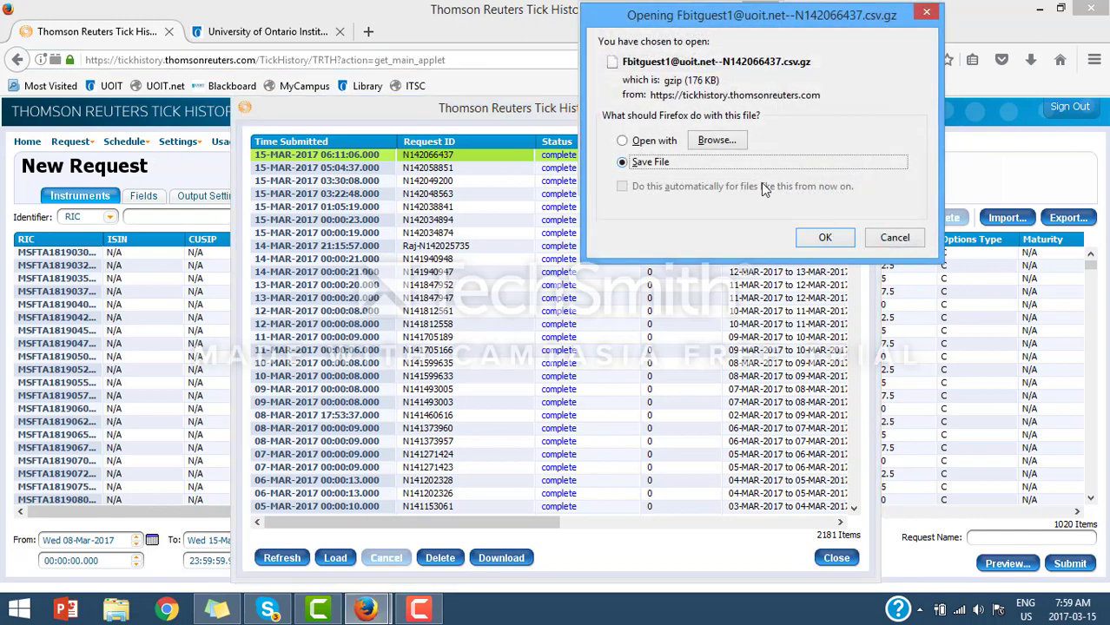
pyautogui.click(822, 238)
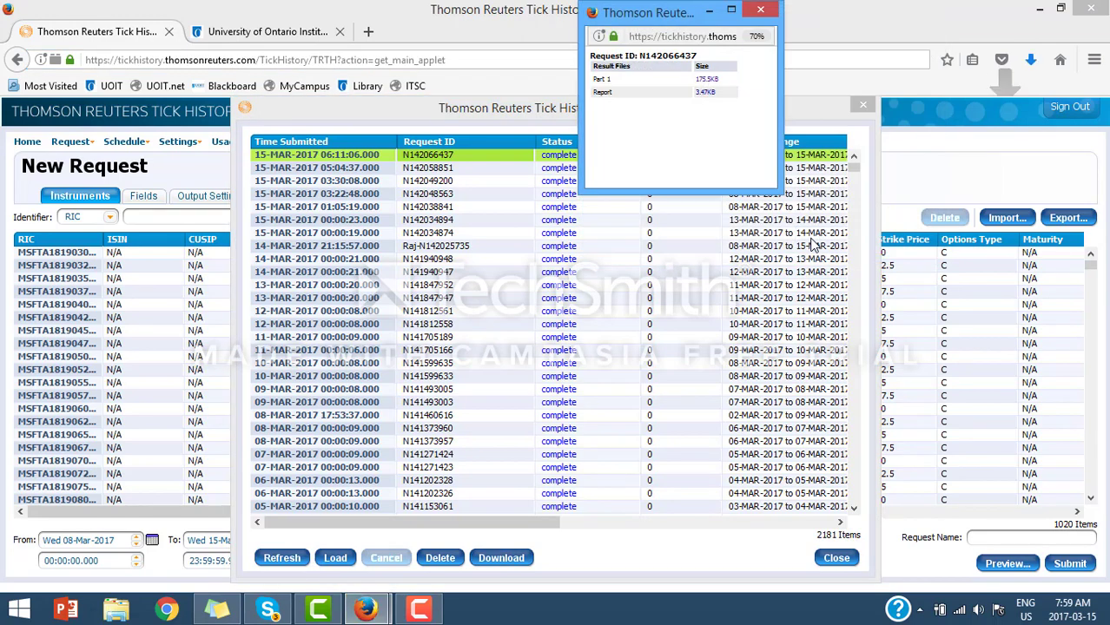
pyautogui.click(1031, 61)
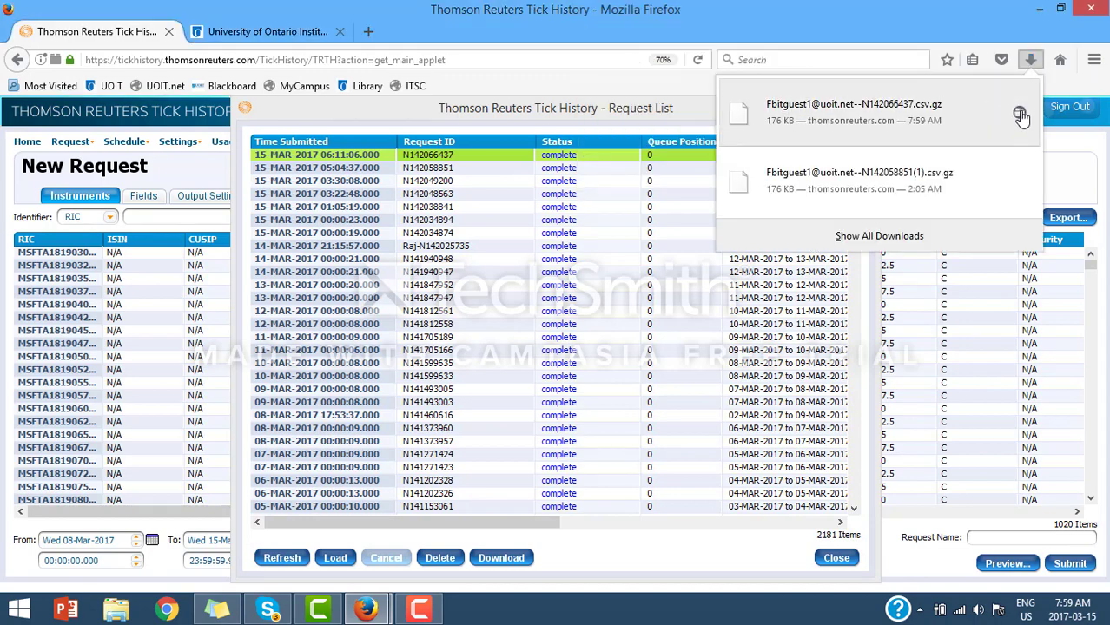
pyautogui.click(1020, 116)
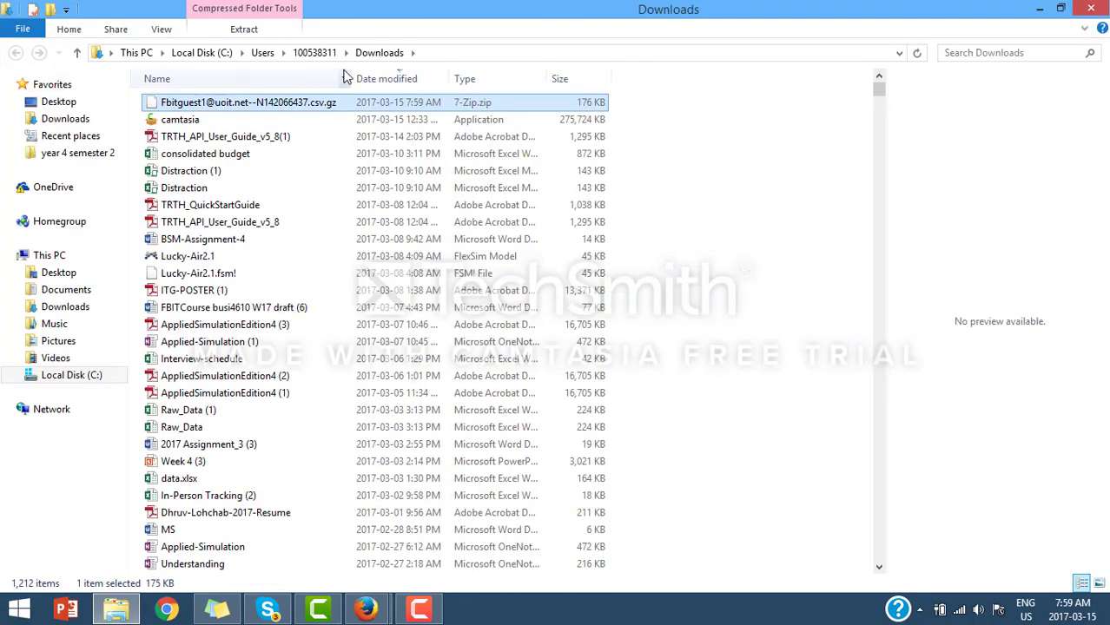
# Step: Extract the .csv.gz with 7-Zip Extract Here and open the resulting CSV in Excel
pyautogui.rightClick(313, 108)
pyautogui.moveTo(337, 132)
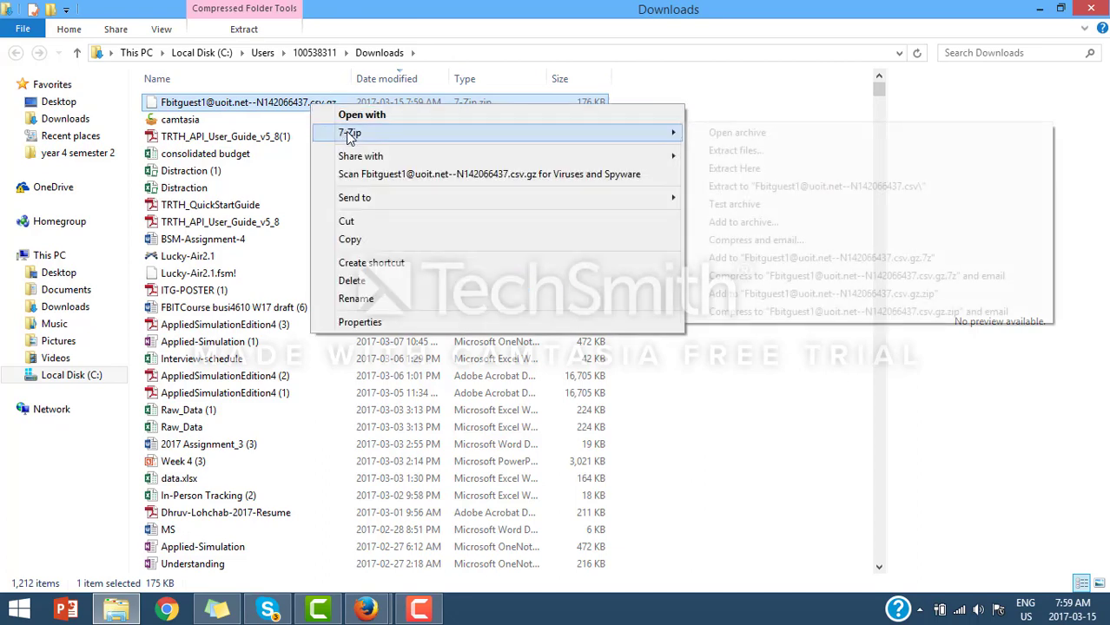
pyautogui.click(769, 170)
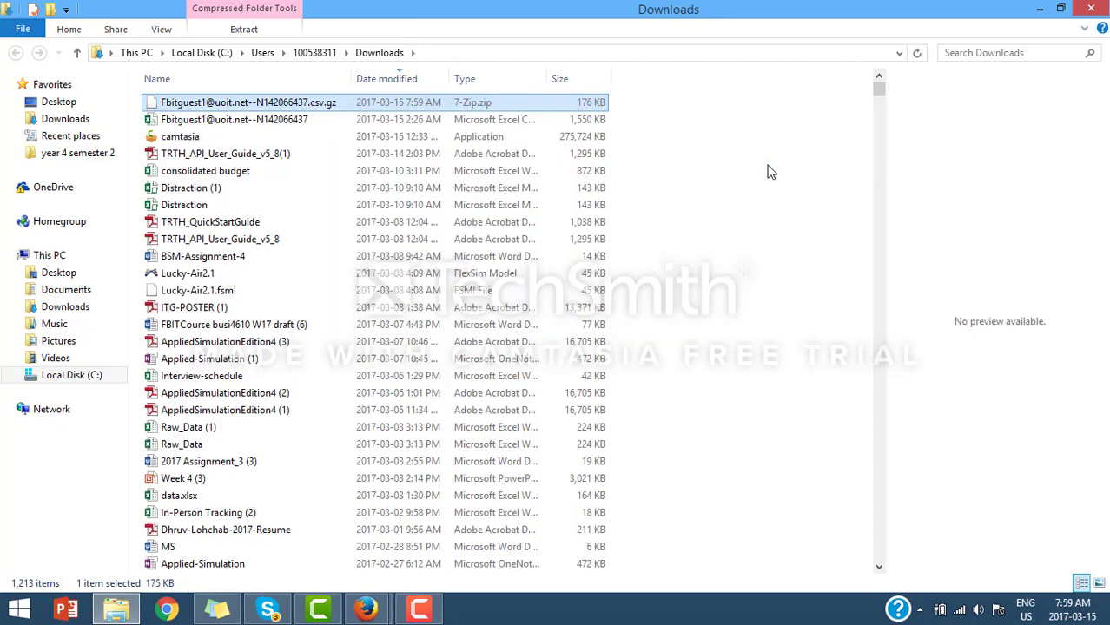
pyautogui.click(178, 119)
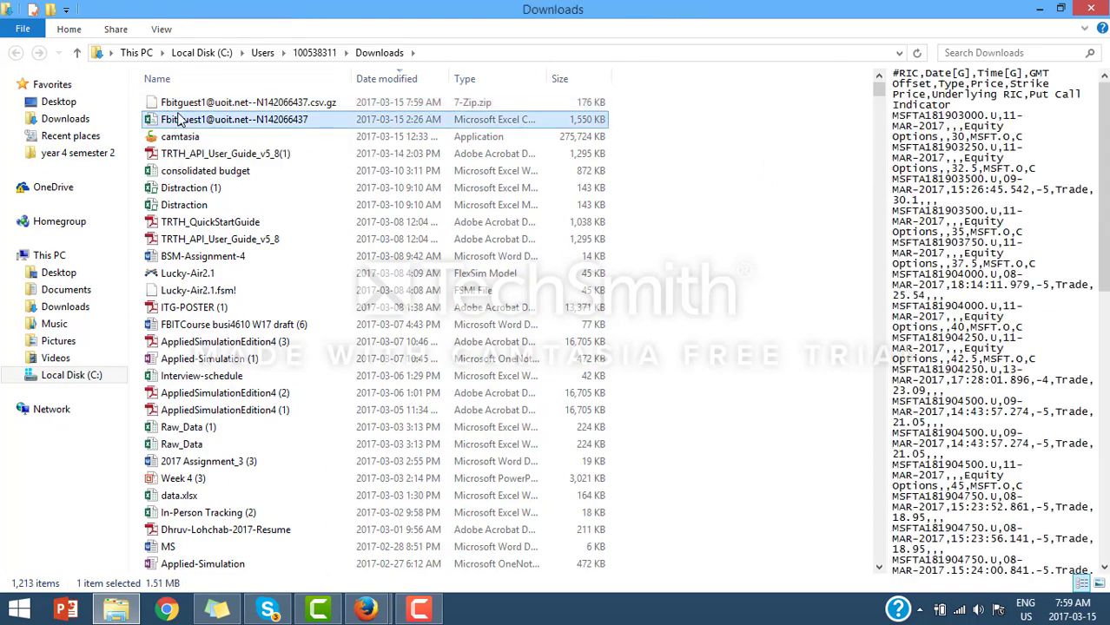
pyautogui.doubleClick(178, 119)
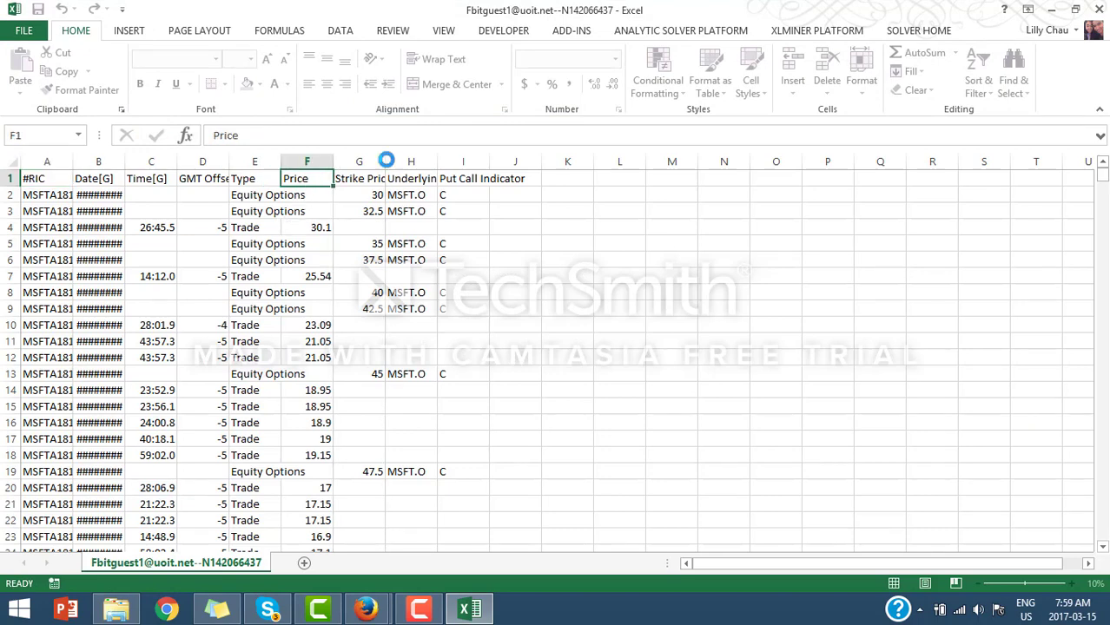
# Step: Autofit columns G (Strike Price) and H (Underlying RIC), then return to Tick History
pyautogui.doubleClick(386, 159)
pyautogui.doubleClick(448, 160)
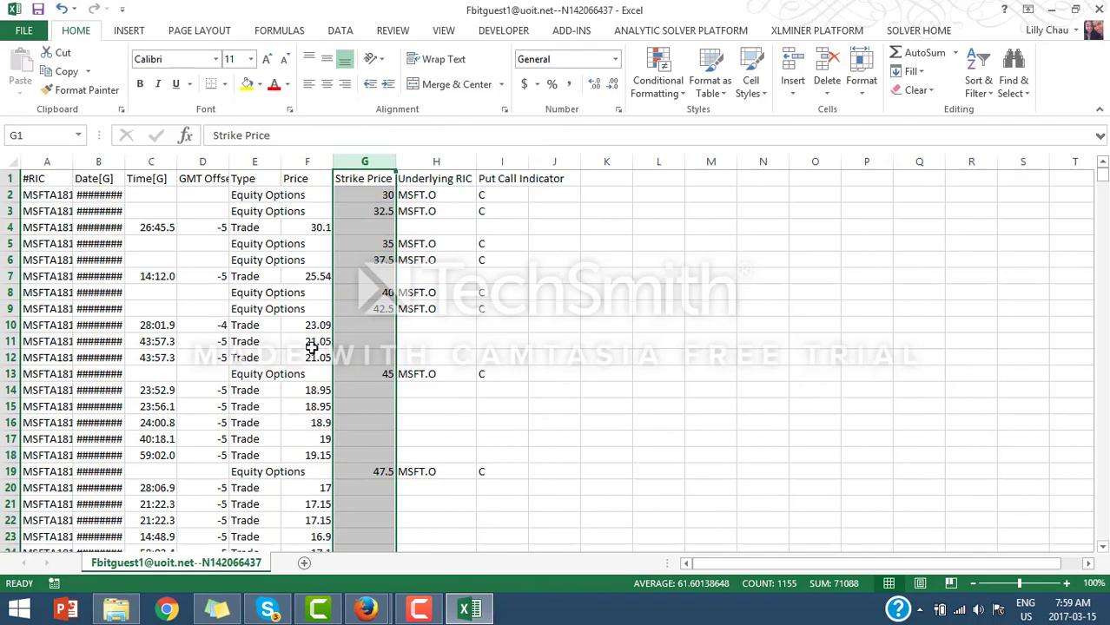
pyautogui.click(419, 610)
pyautogui.click(1032, 536)
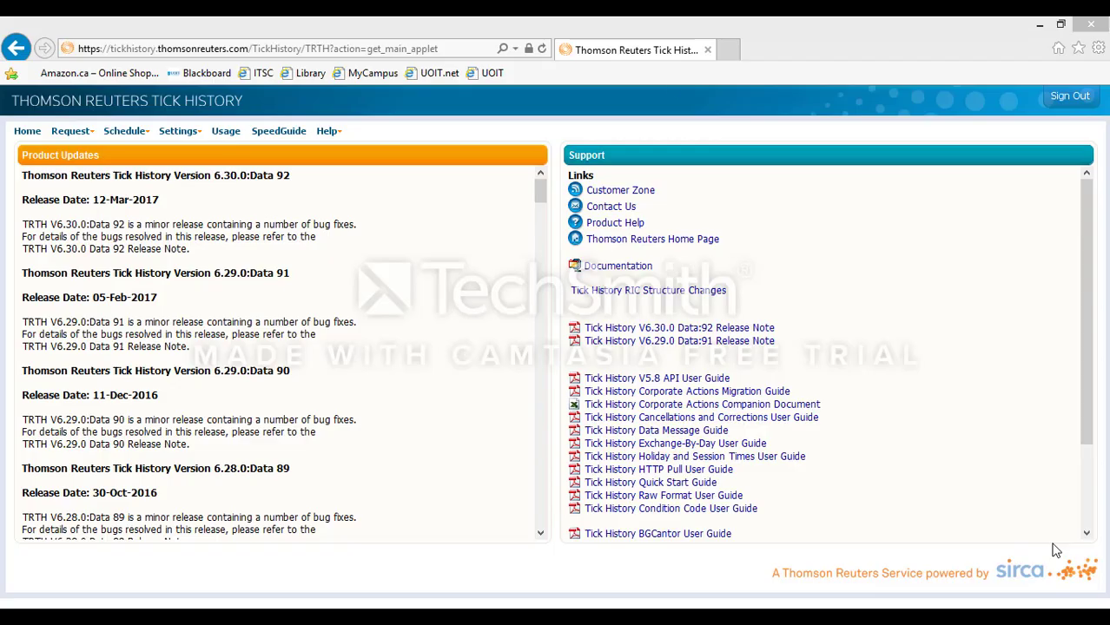
# Step: Create a new request, search options named 'V', and add all 28,163 results as instruments
pyautogui.click(87, 136)
pyautogui.click(87, 150)
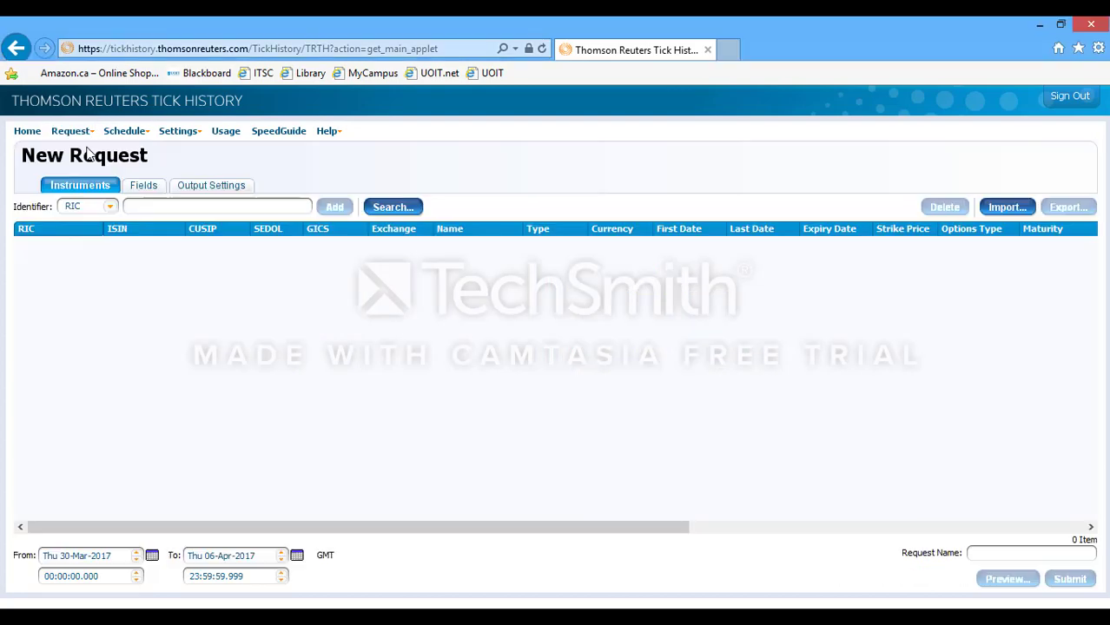
pyautogui.click(382, 207)
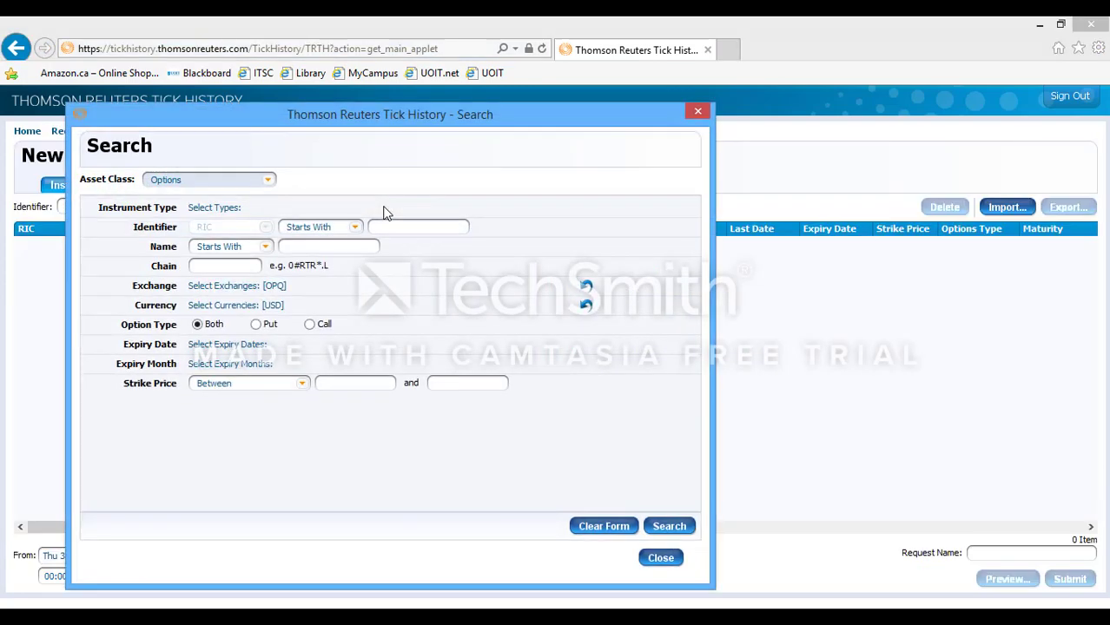
pyautogui.click(325, 249)
pyautogui.write('V')
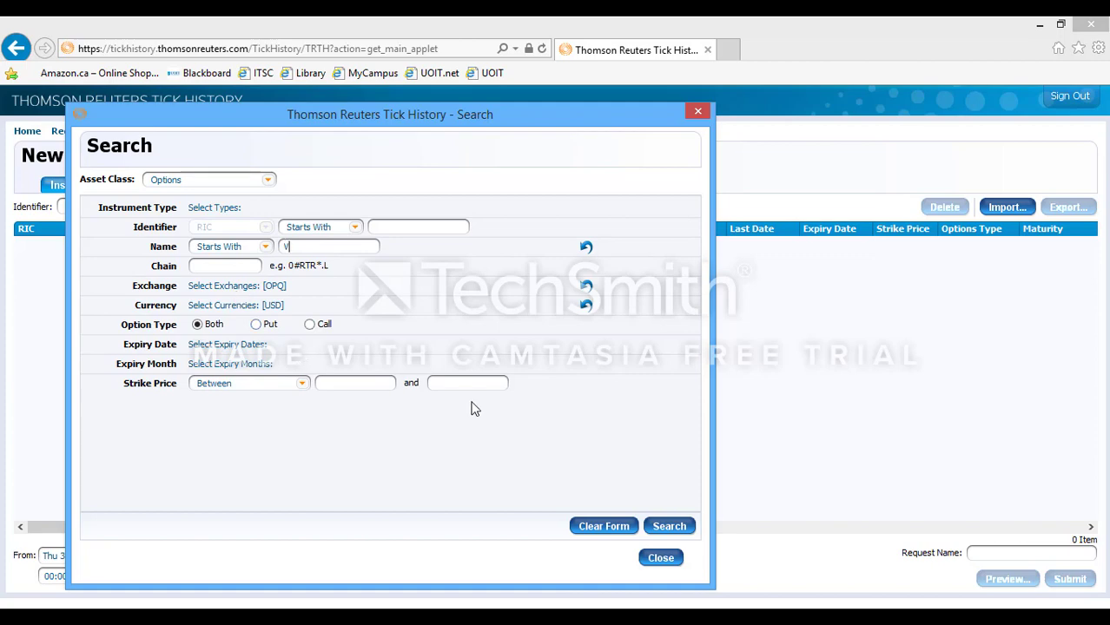
pyautogui.click(670, 527)
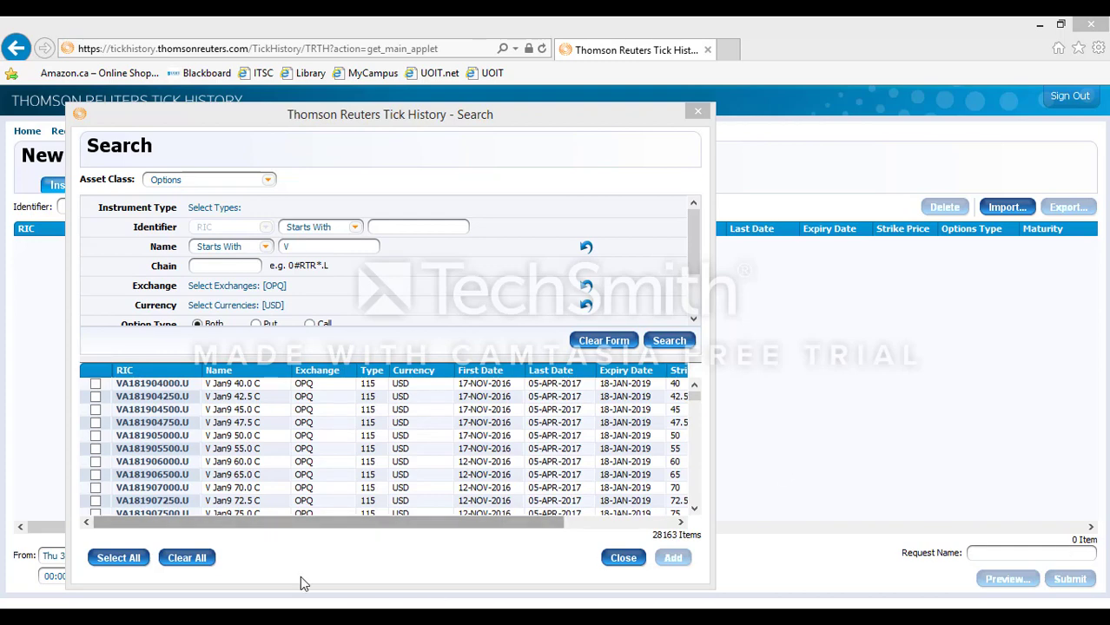
pyautogui.click(118, 557)
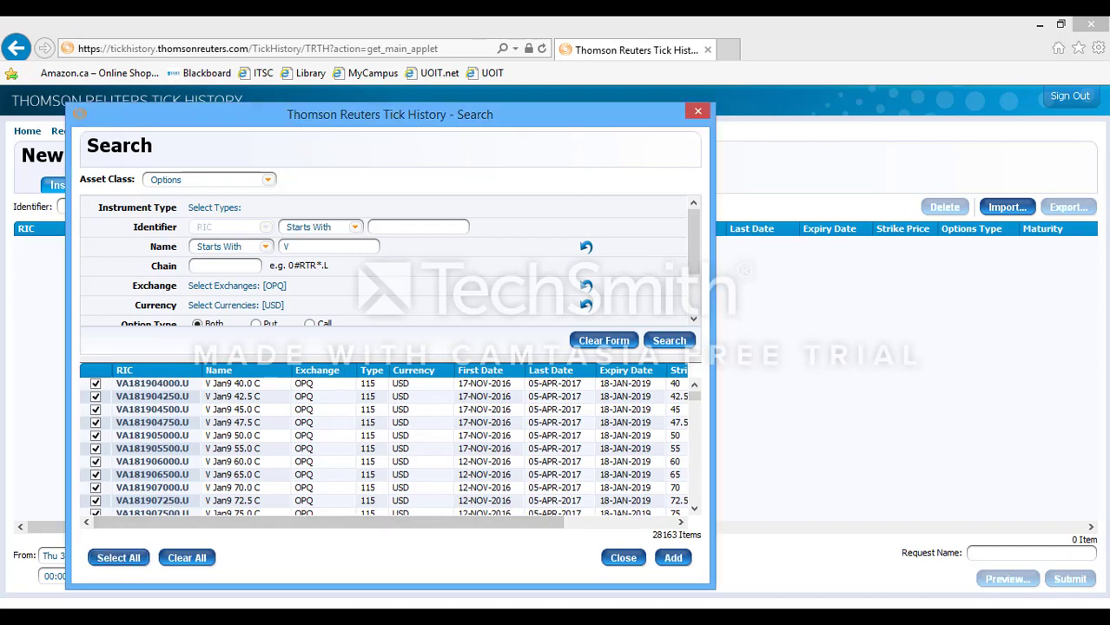
pyautogui.click(683, 564)
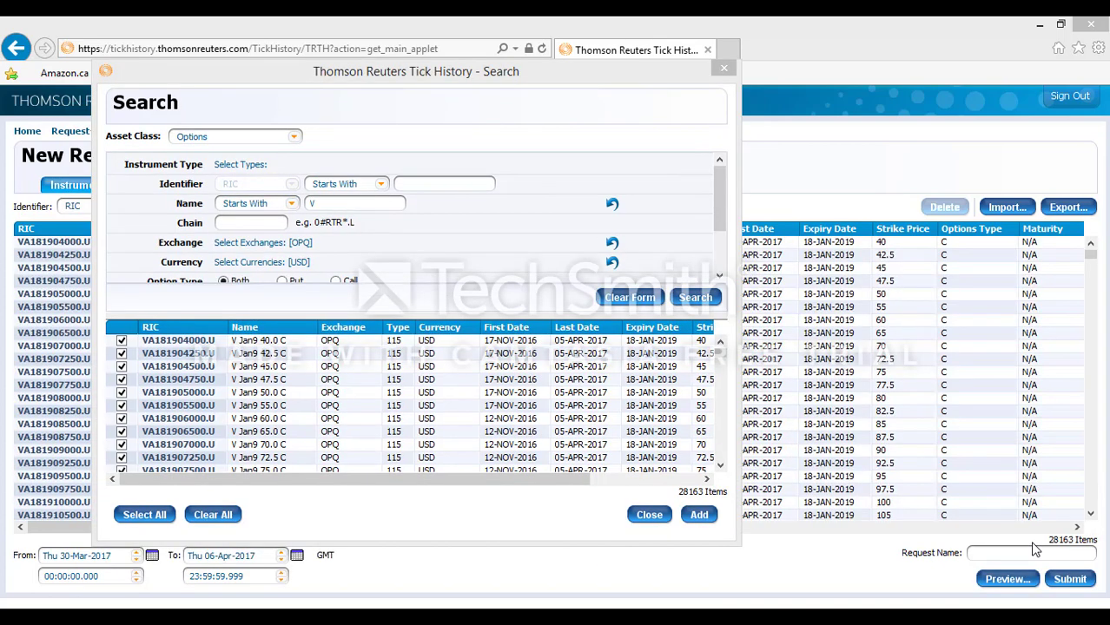
pyautogui.click(722, 70)
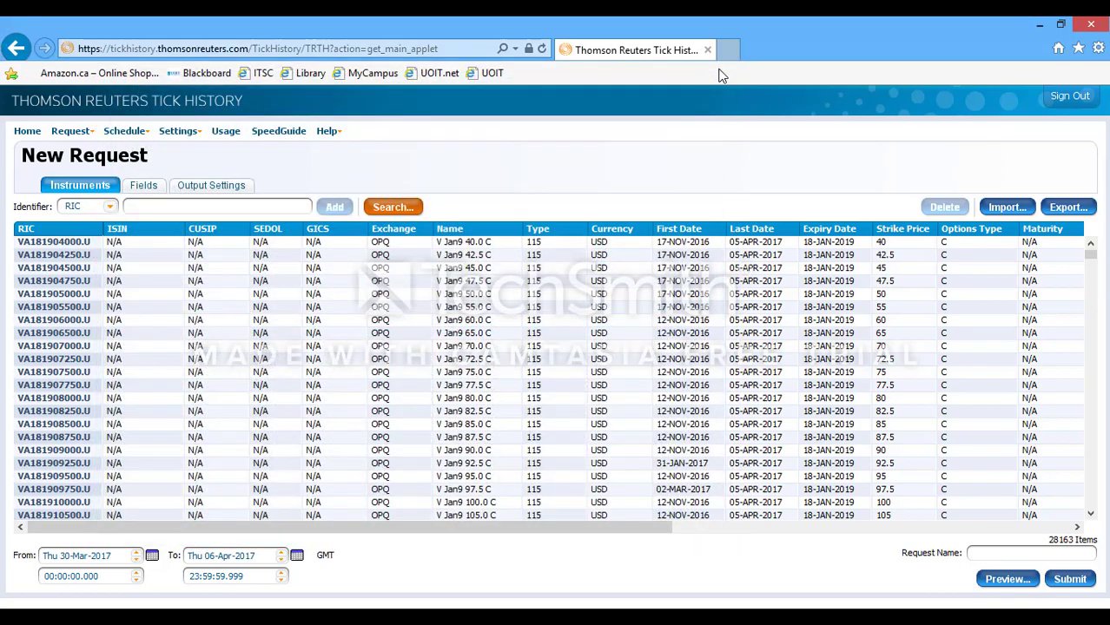
# Step: Export the instrument list to the Desktop with the file name 'VisaOption Data'
pyautogui.moveTo(549, 524); pyautogui.dragTo(918, 543)
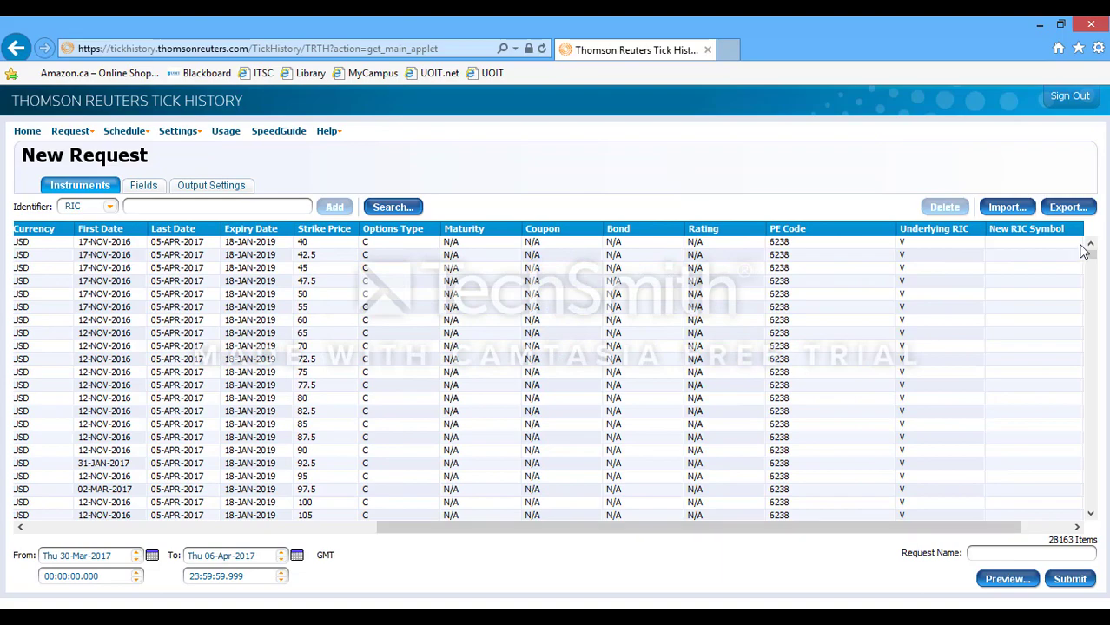
pyautogui.moveTo(1094, 266)
pyautogui.mouseDown()
pyautogui.moveTo(1099, 519)
pyautogui.moveTo(1084, 362)
pyautogui.moveTo(1090, 248)
pyautogui.mouseUp()
pyautogui.click(1068, 209)
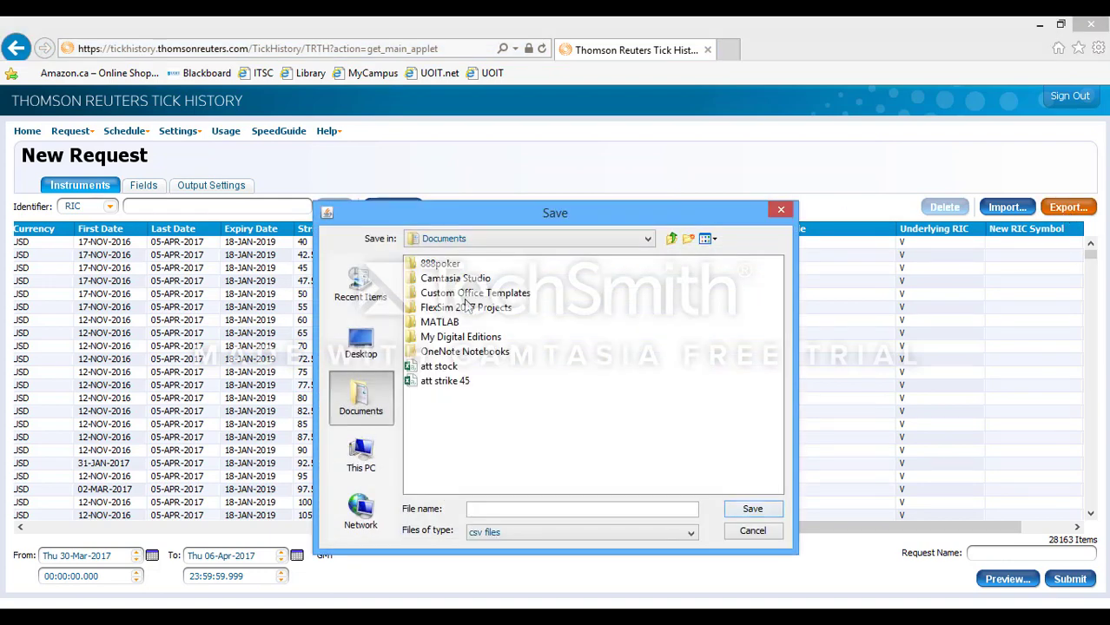
pyautogui.click(363, 337)
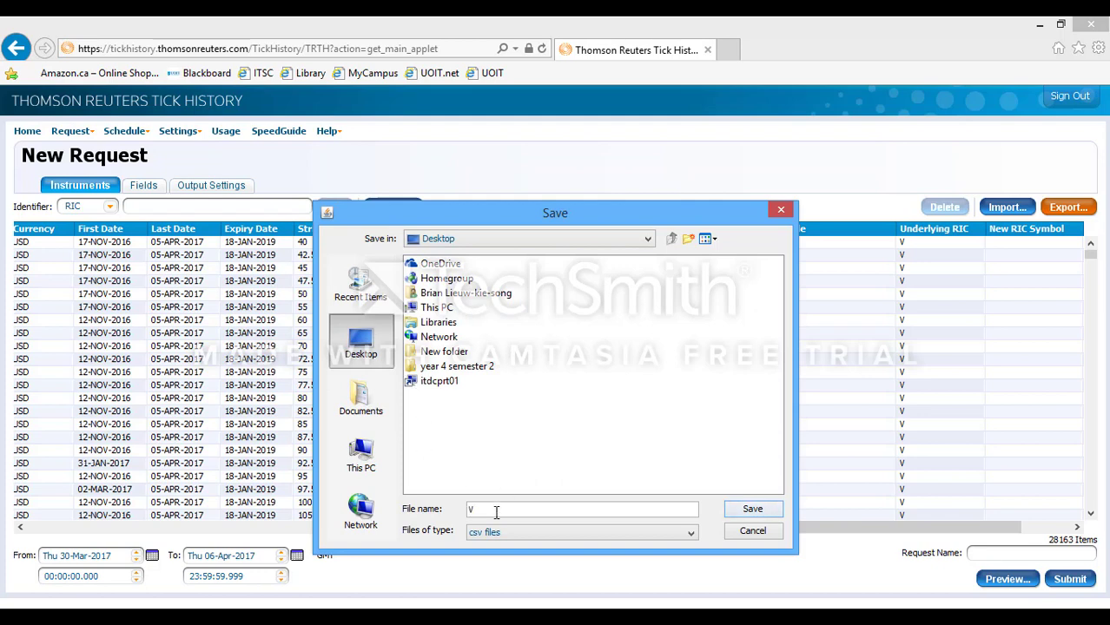
pyautogui.write('VisaOption ')
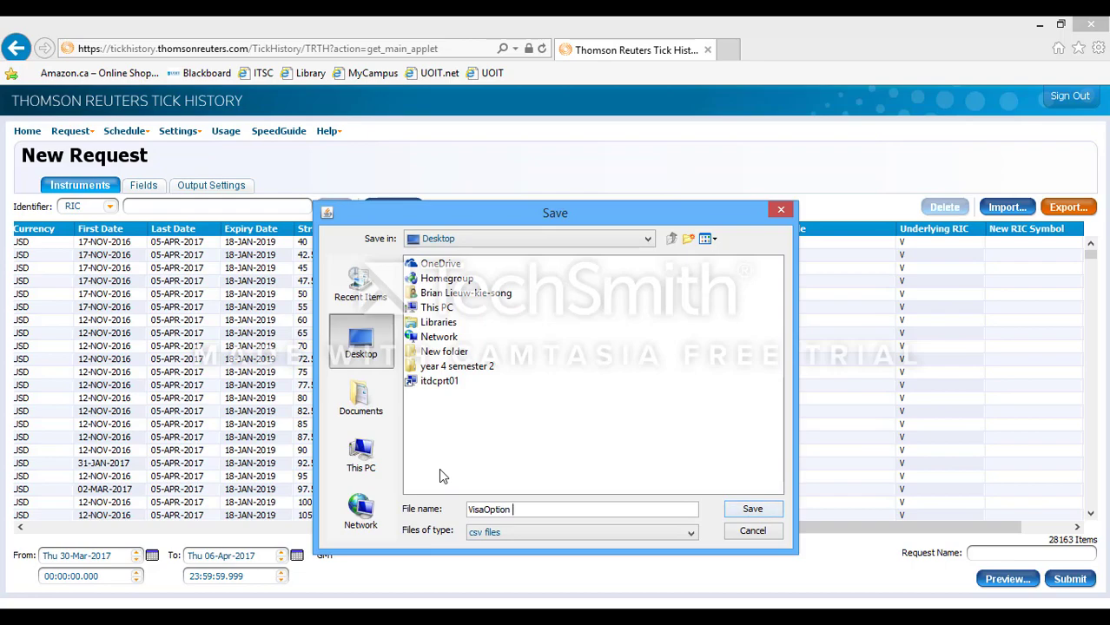
pyautogui.write('Data')
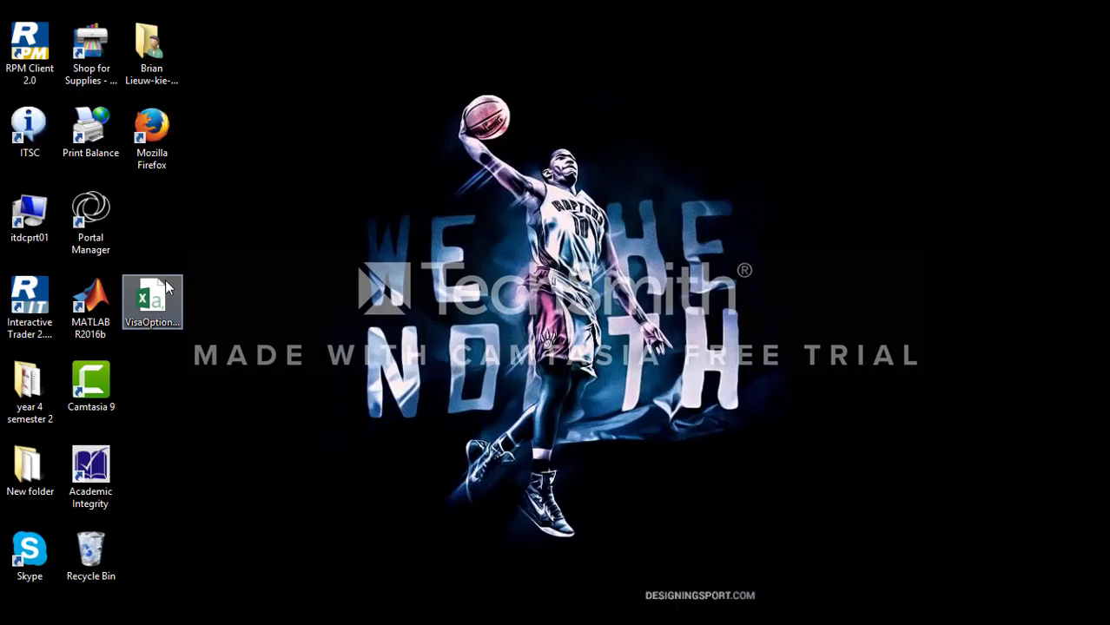
# Step: Open VisaOptiondata in Excel and turn on column filters
pyautogui.click(164, 282)
pyautogui.doubleClick(165, 283)
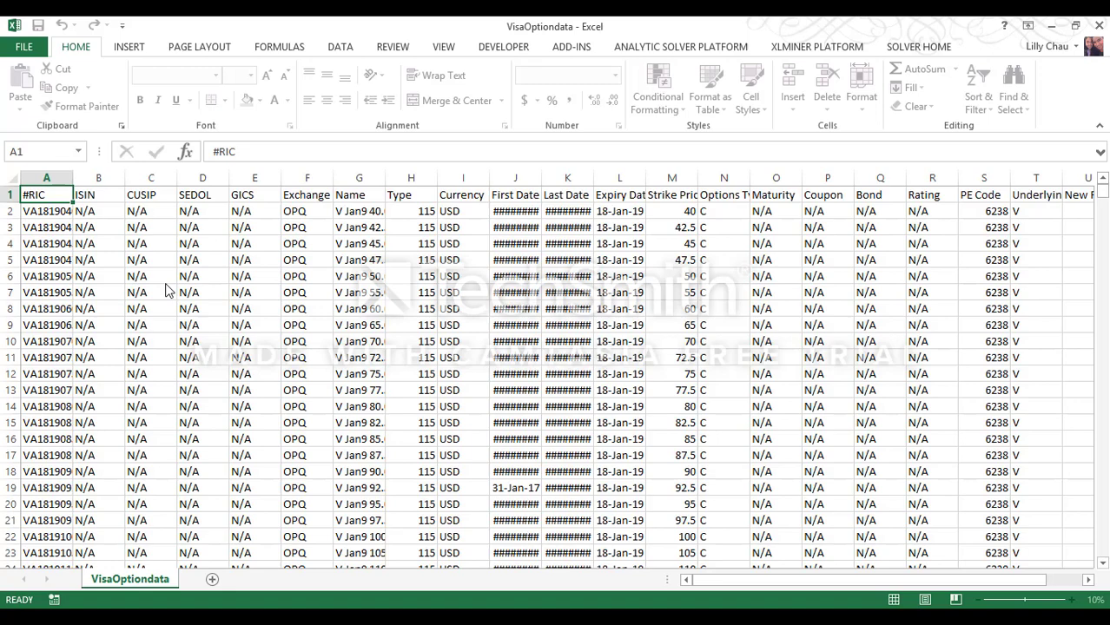
pyautogui.moveTo(1102, 193)
pyautogui.mouseDown()
pyautogui.moveTo(1101, 348)
pyautogui.moveTo(1098, 182)
pyautogui.mouseUp()
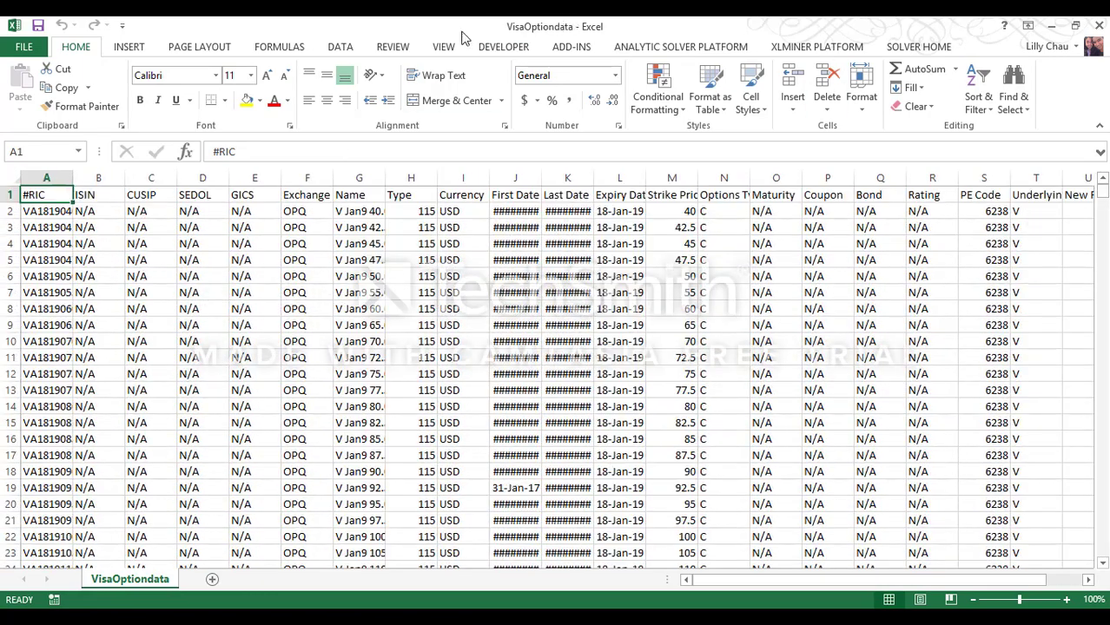
pyautogui.click(330, 47)
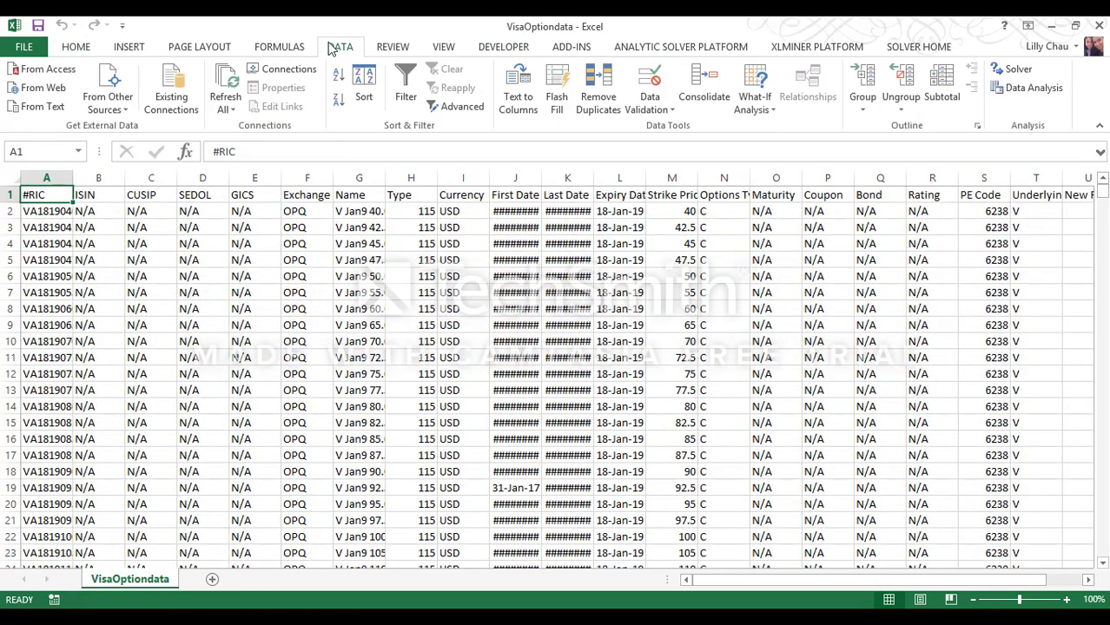
pyautogui.click(404, 87)
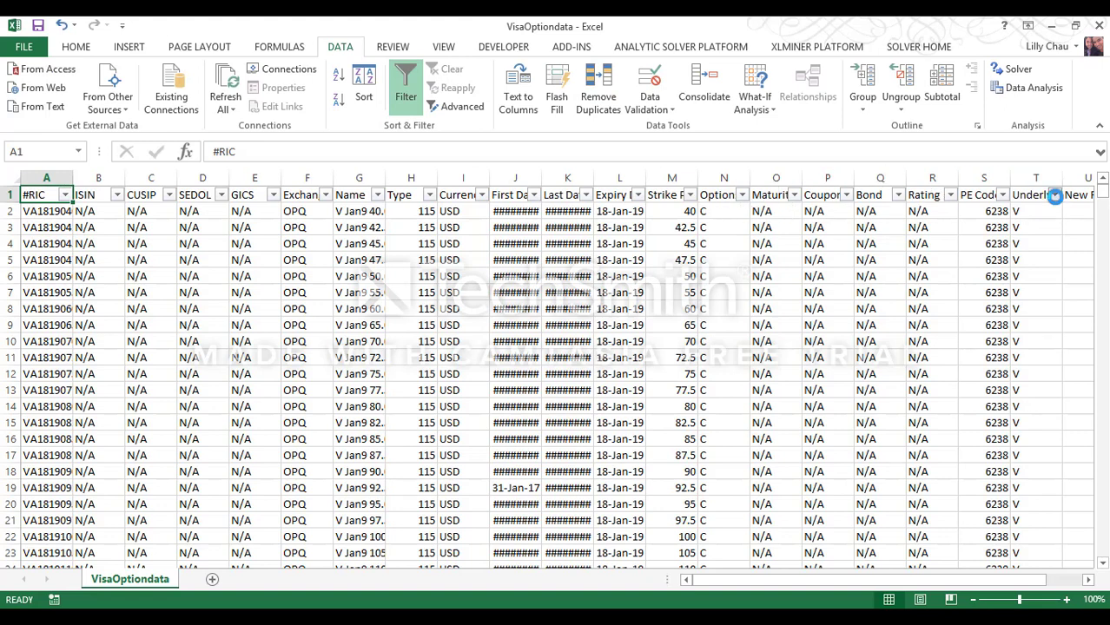
# Step: Filter Underlying RIC to exclude V, then delete all the visible non-V rows
pyautogui.click(1054, 195)
pyautogui.click(891, 352)
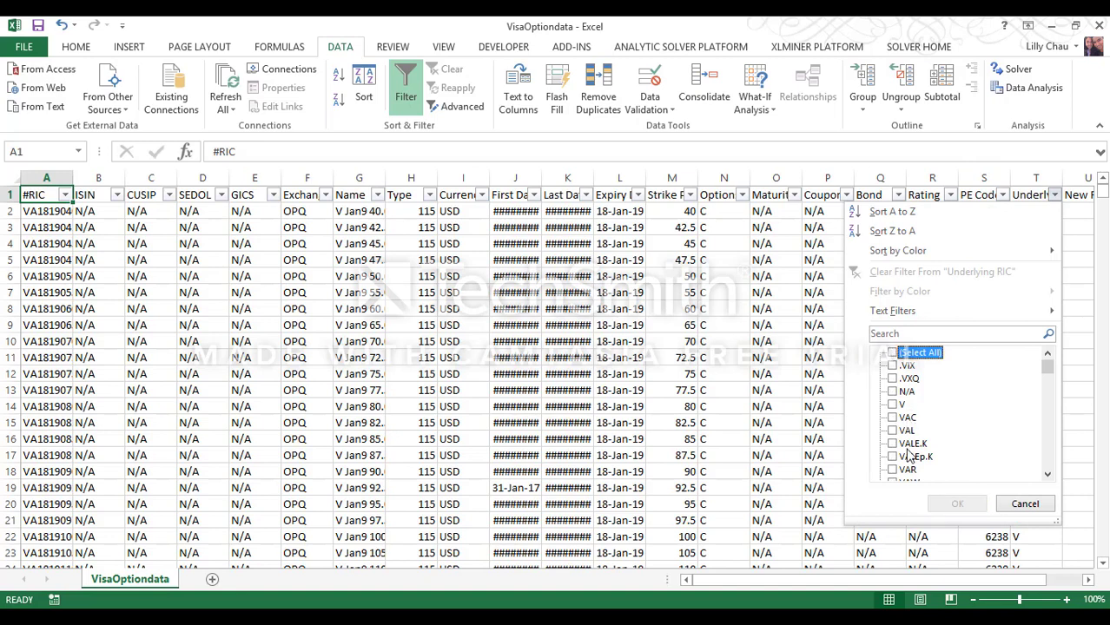
pyautogui.click(891, 353)
pyautogui.click(894, 405)
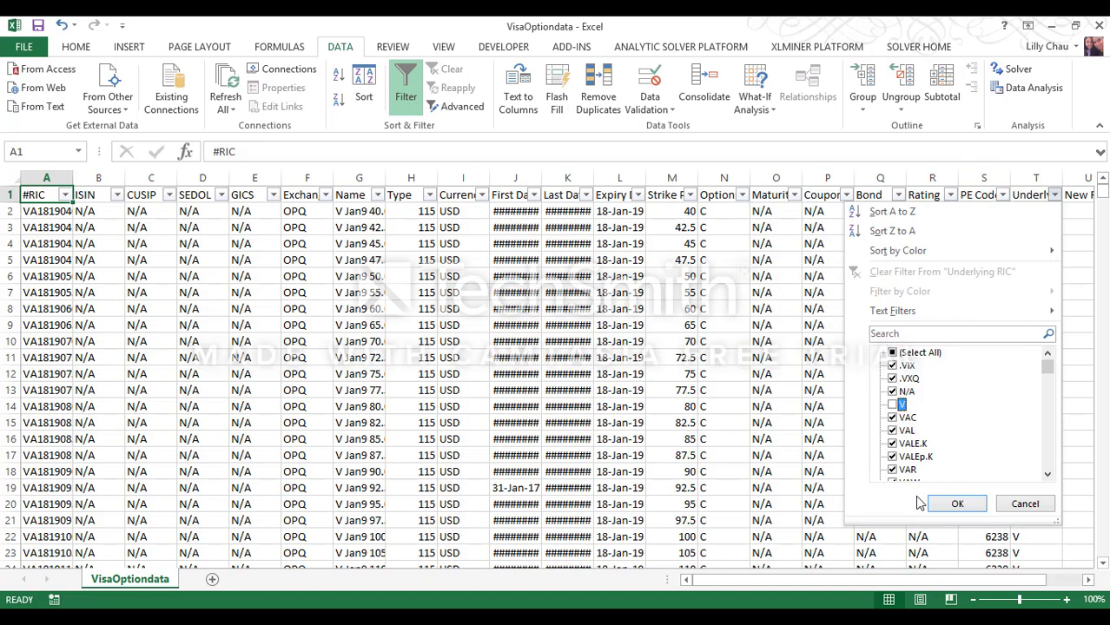
pyautogui.click(957, 503)
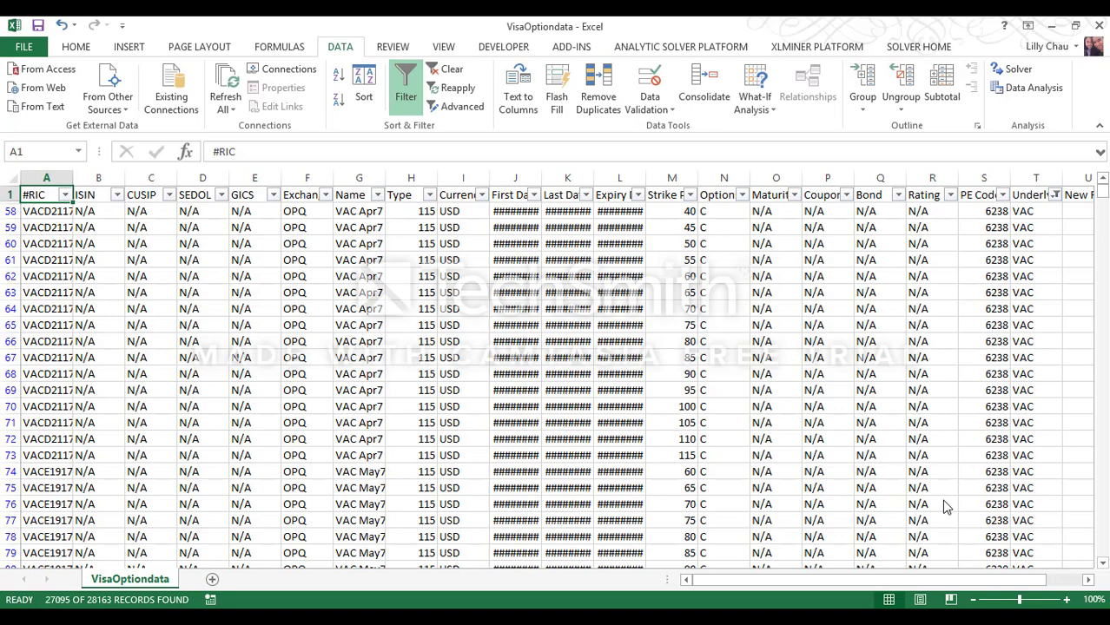
pyautogui.click(31, 211)
pyautogui.hotkey('shift', 'space')
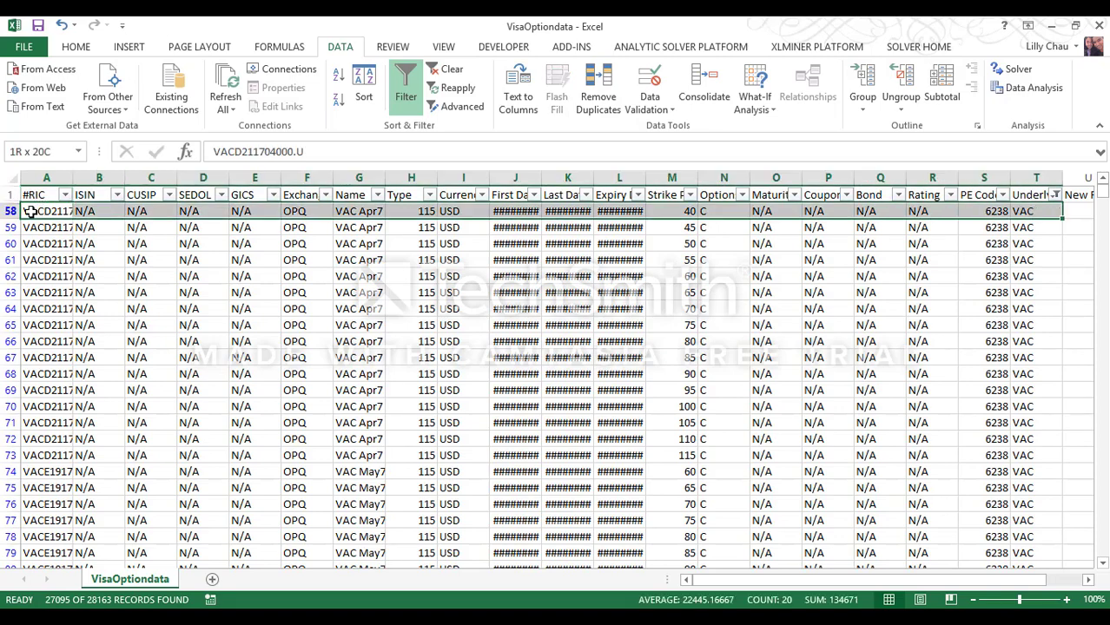
pyautogui.hotkey('ctrl', 'shift', 'Down')
pyautogui.hotkey('ctrl', 'shift', 'Down')
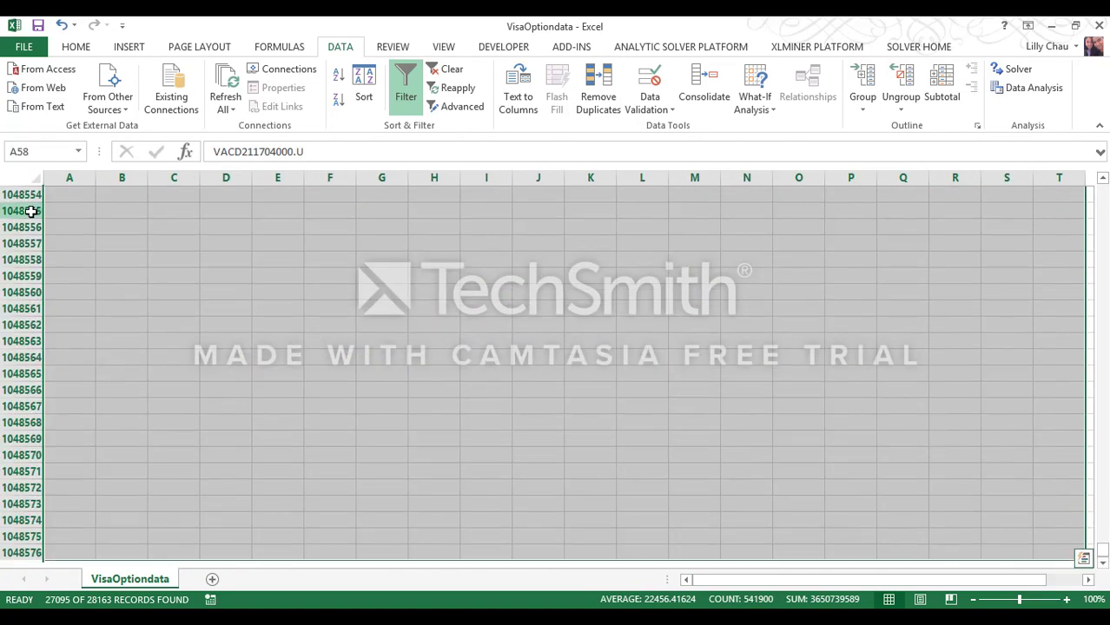
pyautogui.press('Delete')
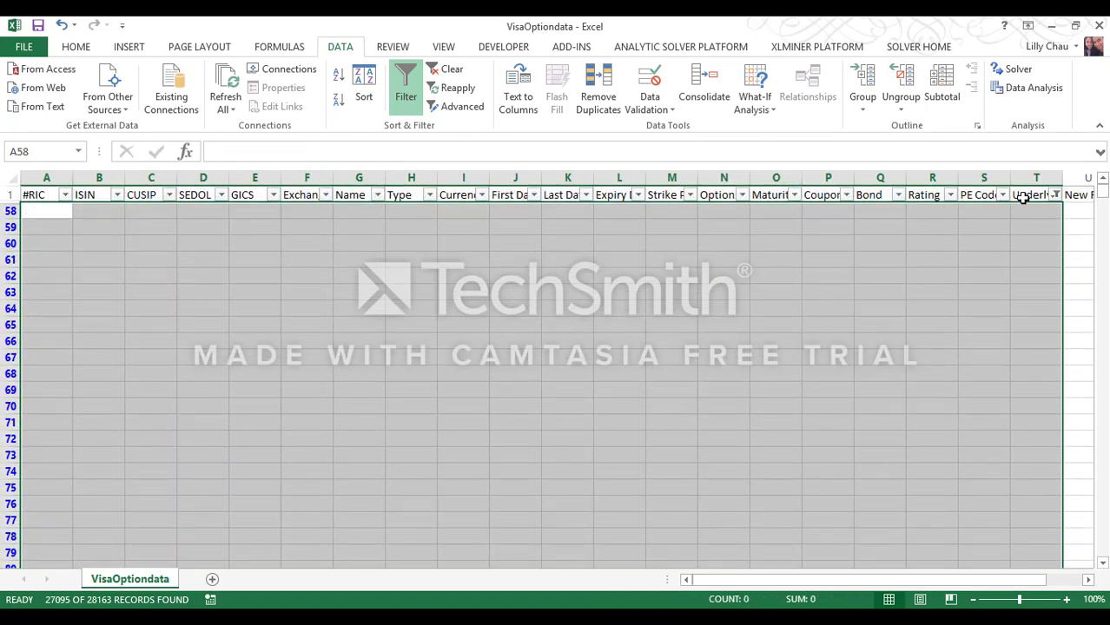
# Step: Refilter Underlying RIC to V, showing 1068 records, and save keeping CSV format
pyautogui.click(1054, 195)
pyautogui.click(892, 365)
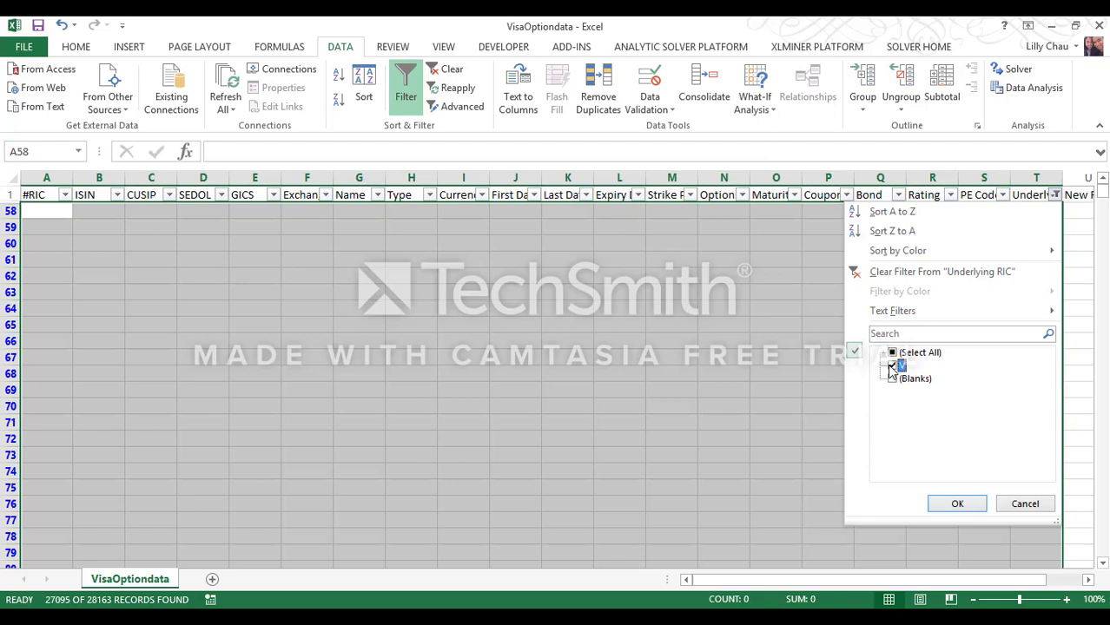
pyautogui.click(953, 506)
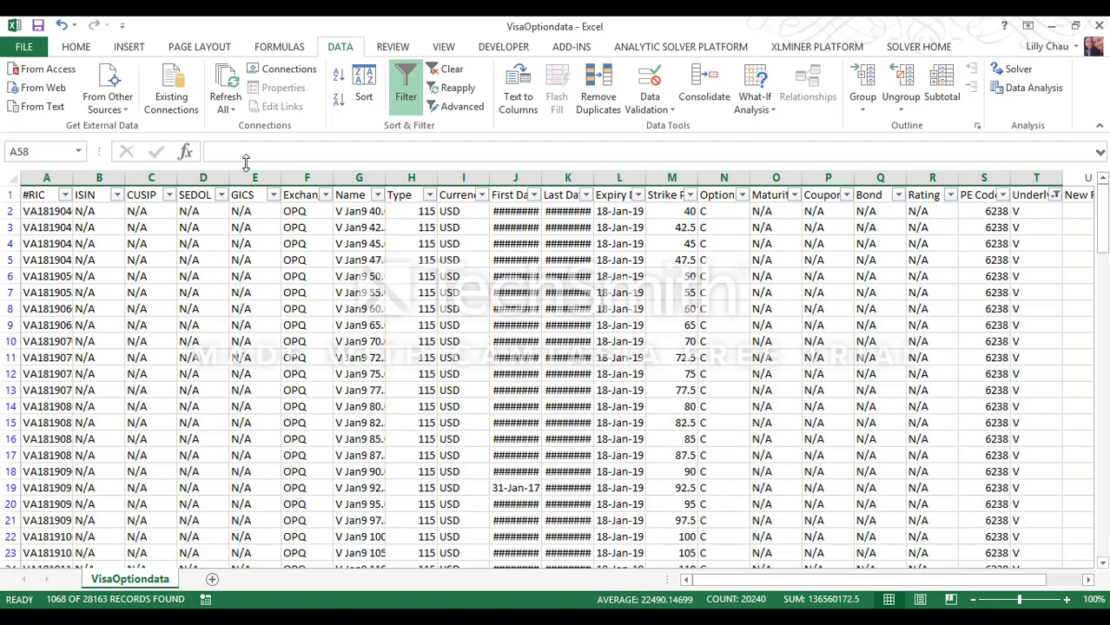
pyautogui.click(38, 26)
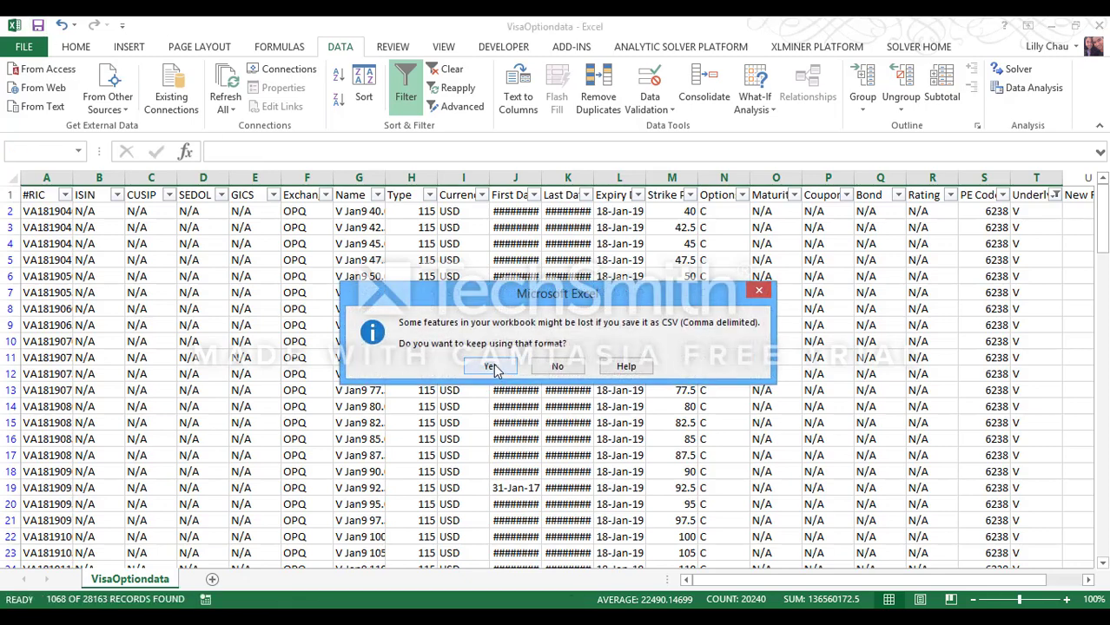
pyautogui.click(494, 367)
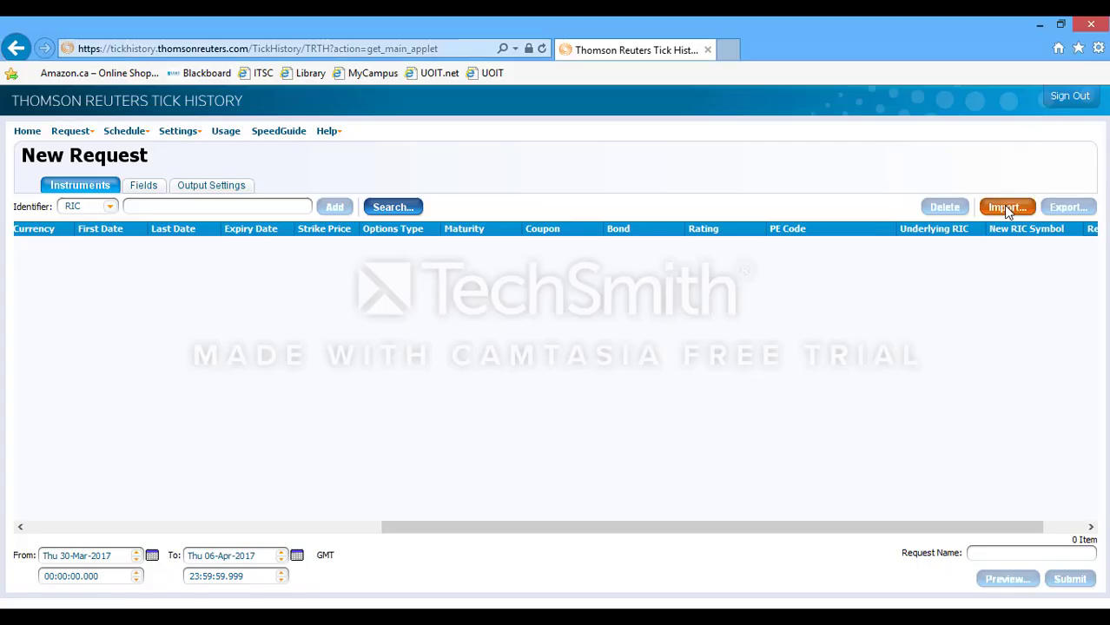
# Step: Import the instruments from Desktop\VisaOptiondata.csv into the request
pyautogui.click(1003, 207)
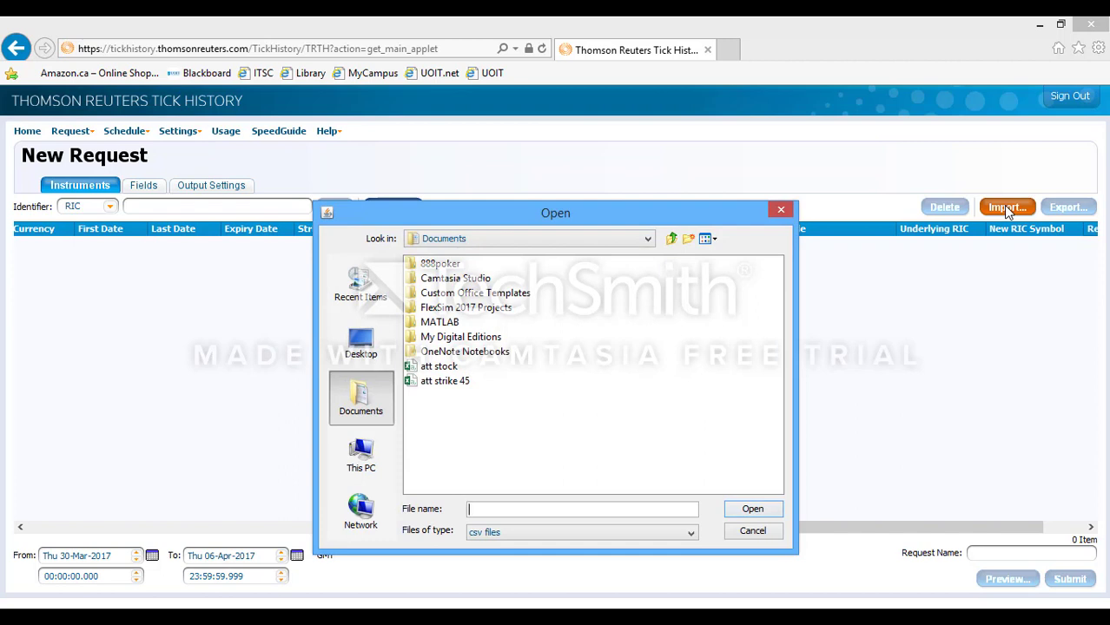
pyautogui.click(371, 343)
pyautogui.click(445, 398)
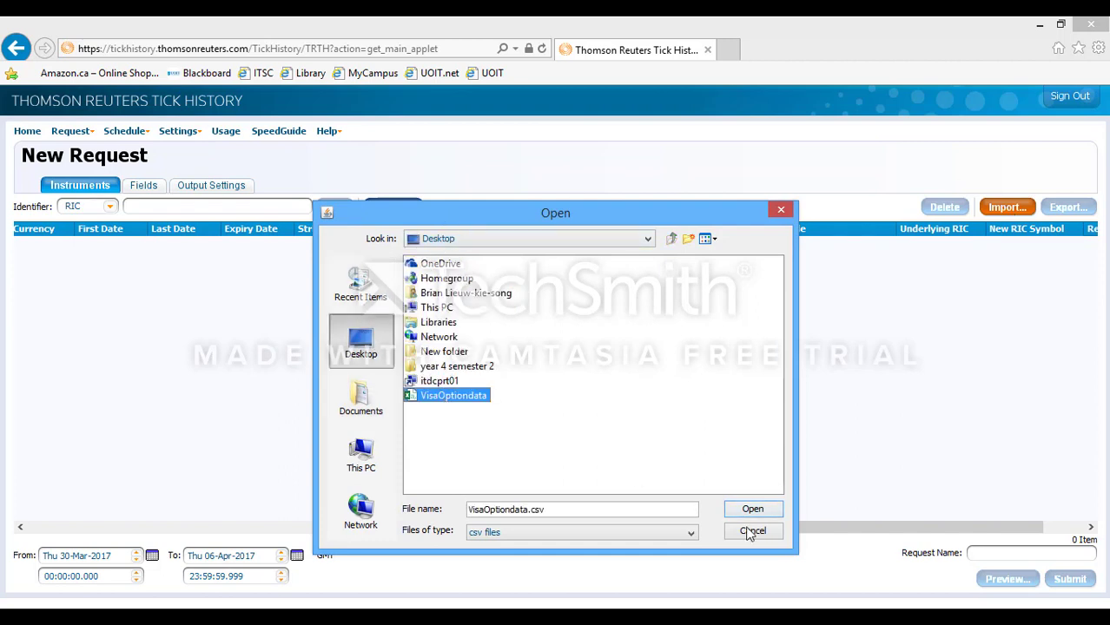
pyautogui.click(775, 514)
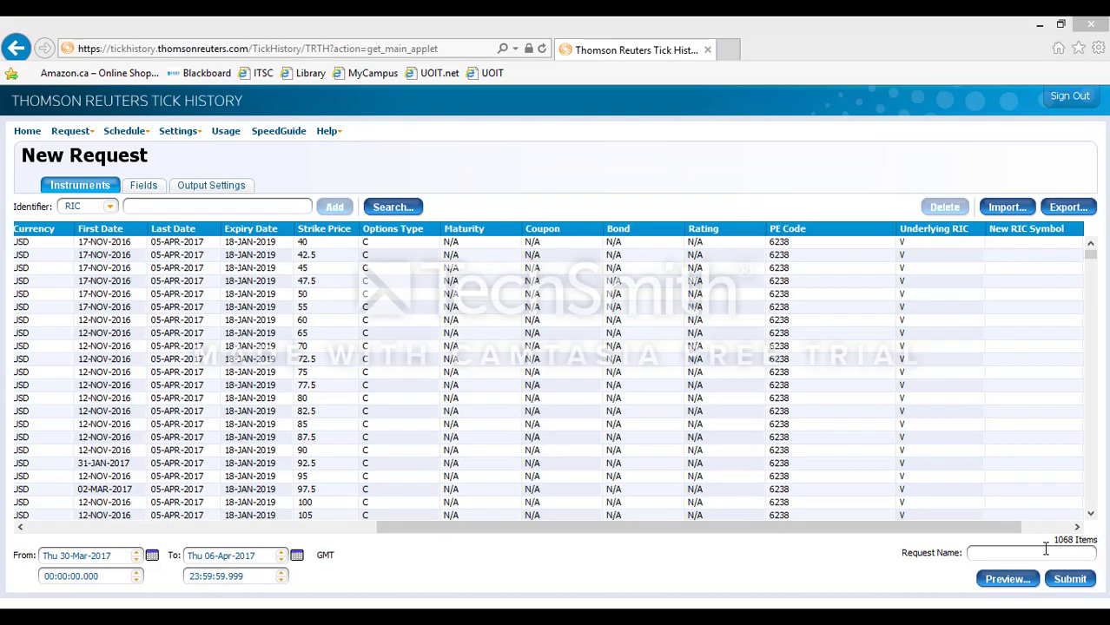
pyautogui.click(1089, 258)
pyautogui.moveTo(1091, 263)
pyautogui.mouseDown()
pyautogui.moveTo(1086, 518)
pyautogui.moveTo(1085, 253)
pyautogui.mouseUp()
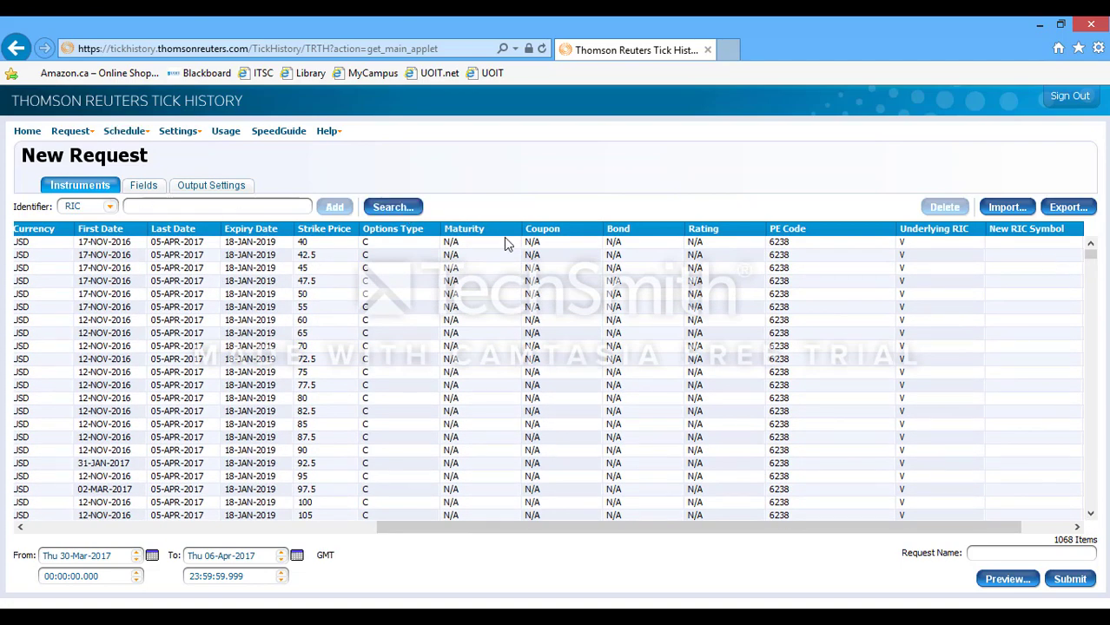
# Step: Remove the default Transactions group from the request's Selected Fields
pyautogui.click(133, 186)
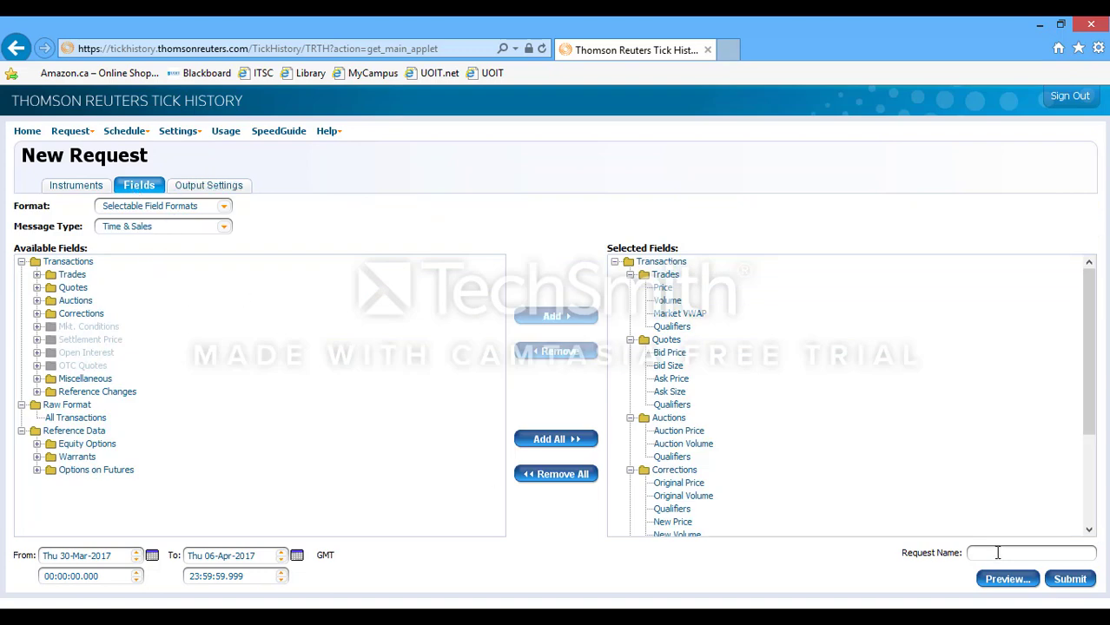
pyautogui.click(662, 263)
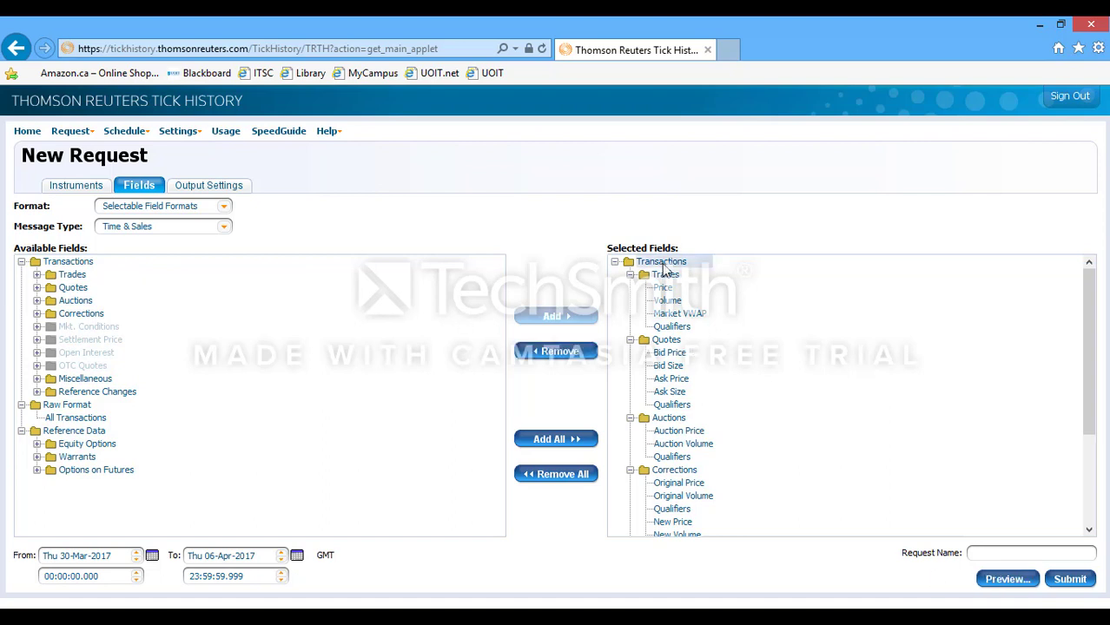
pyautogui.doubleClick(664, 264)
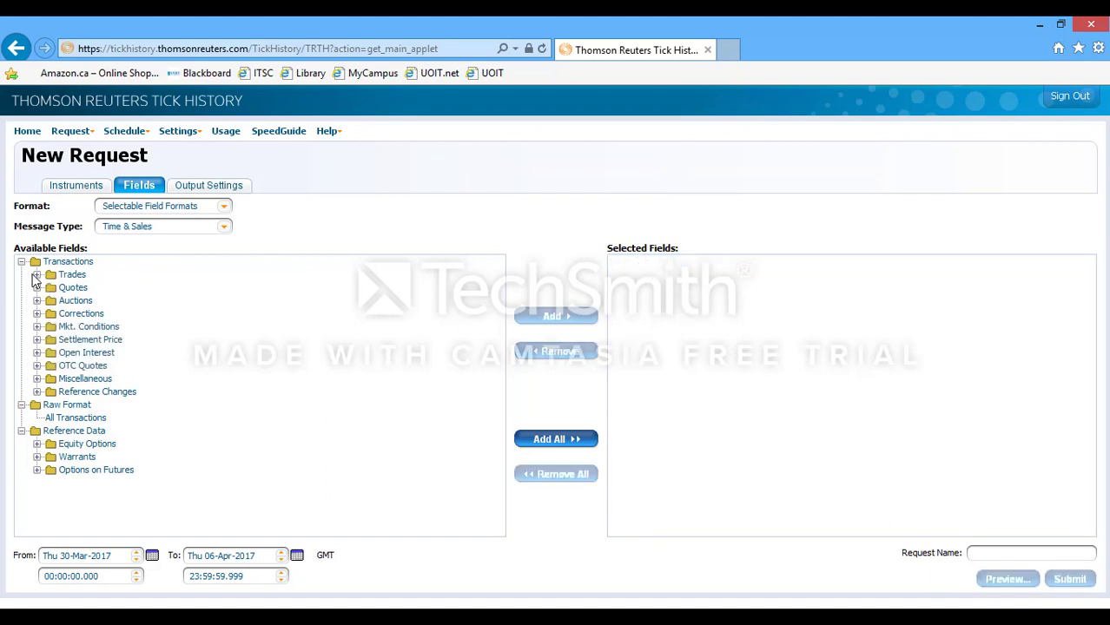
# Step: Add Trades Price plus Equity Options Underlying RIC and Strike Price, then submit the request
pyautogui.click(37, 274)
pyautogui.doubleClick(71, 288)
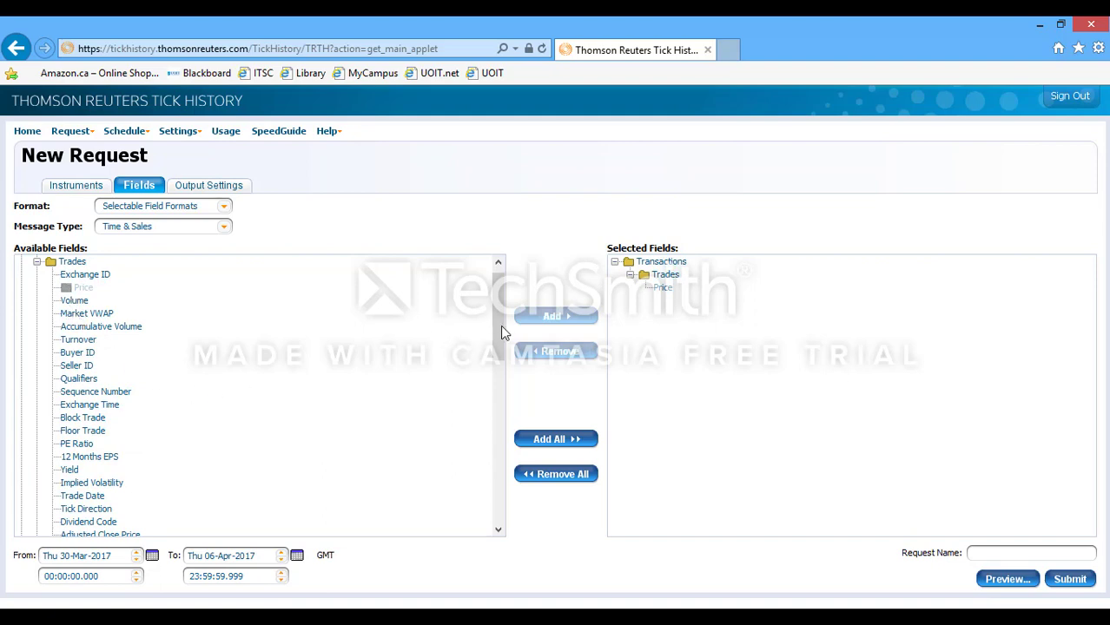
pyautogui.moveTo(501, 328); pyautogui.dragTo(499, 514)
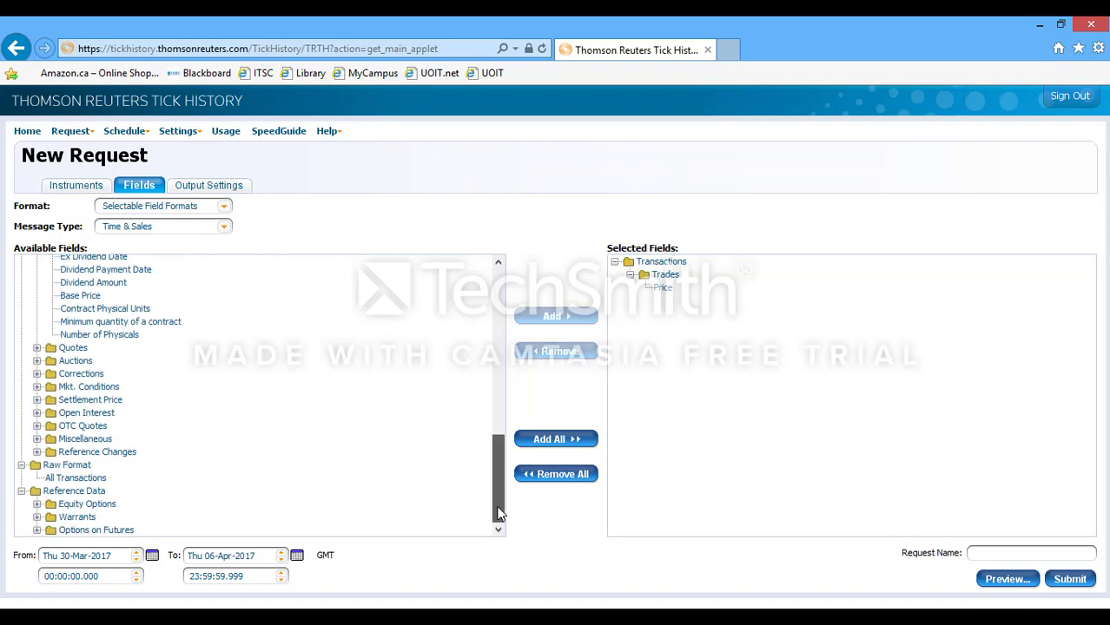
pyautogui.click(38, 503)
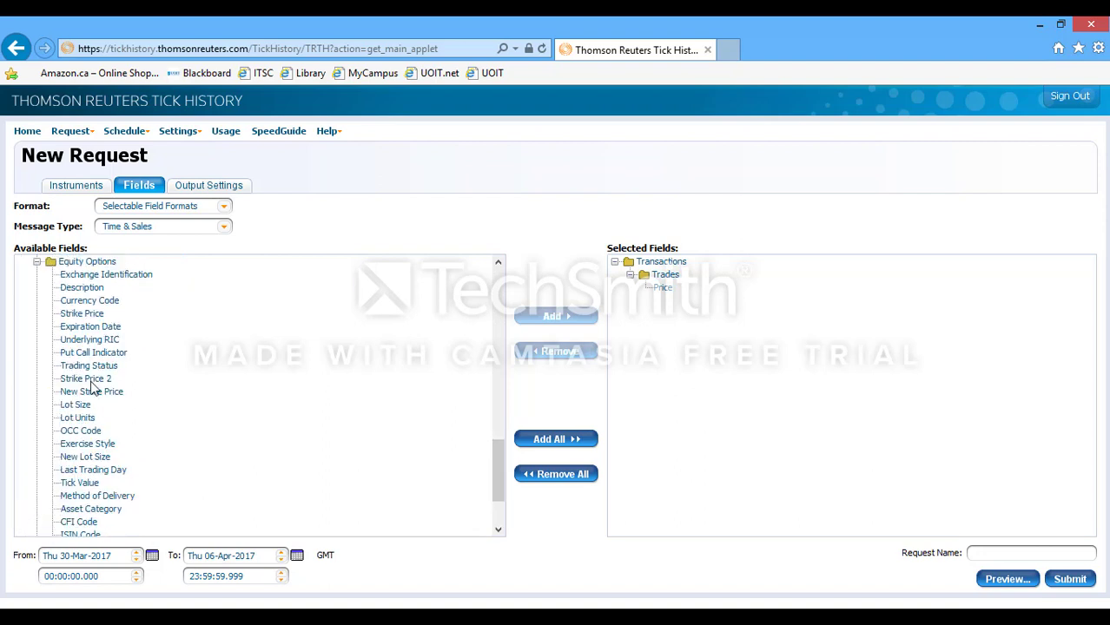
pyautogui.doubleClick(109, 341)
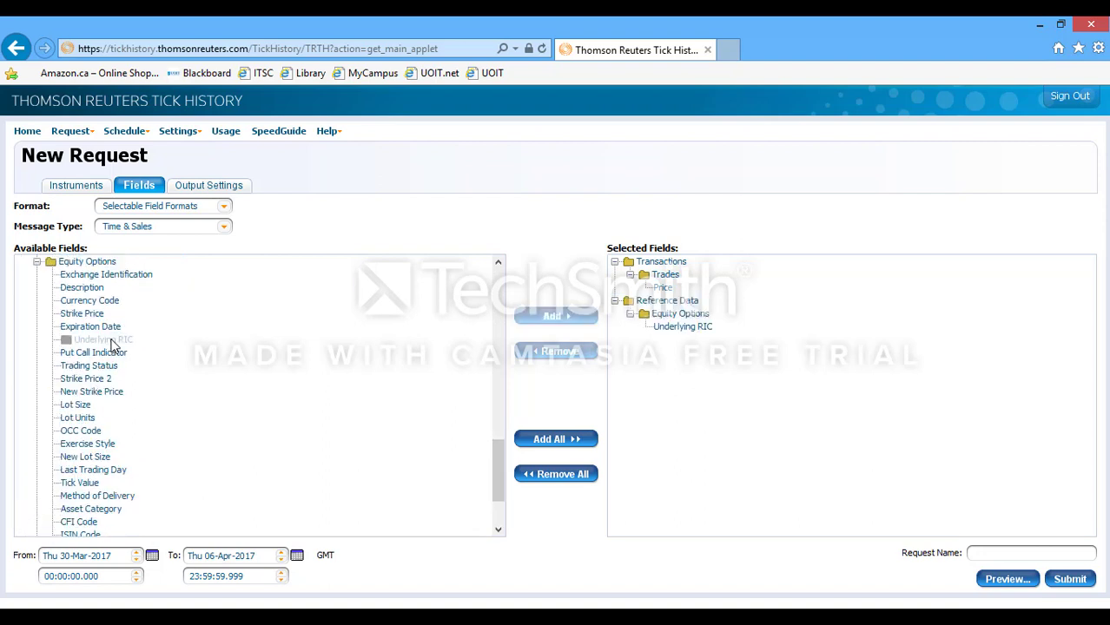
pyautogui.doubleClick(91, 314)
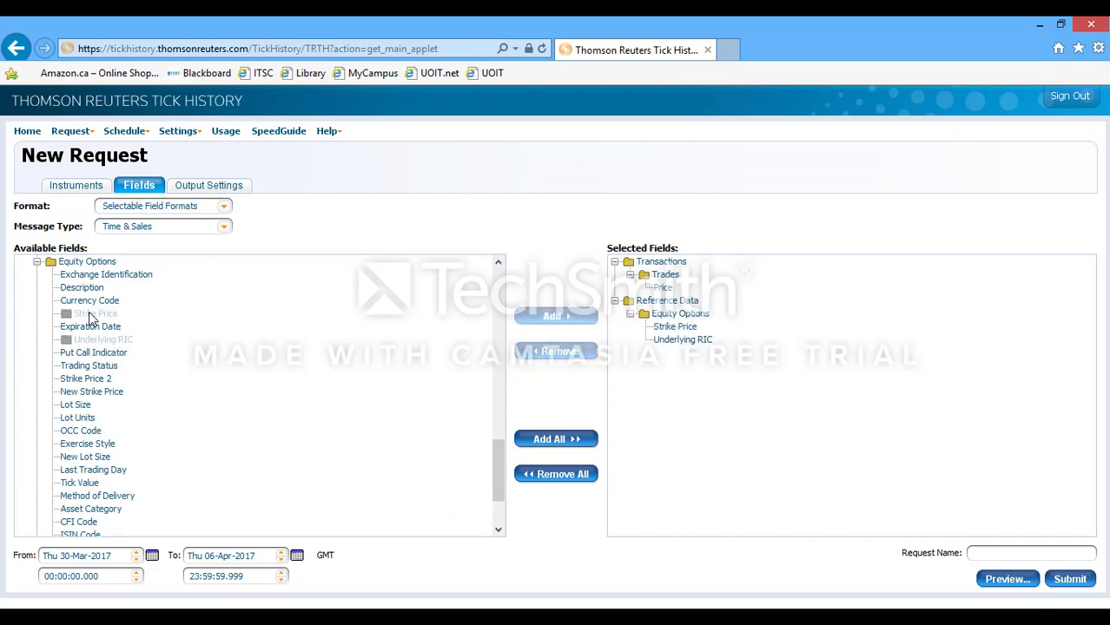
pyautogui.click(1070, 582)
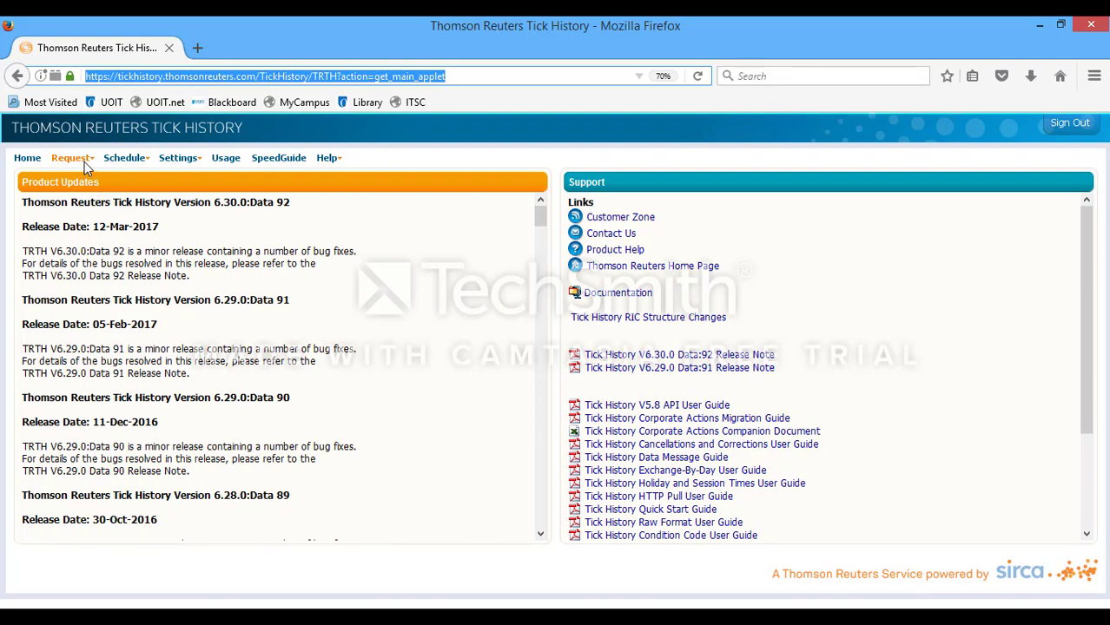
# Step: Start another new request and bring up the instrument search window
pyautogui.click(84, 162)
pyautogui.click(92, 175)
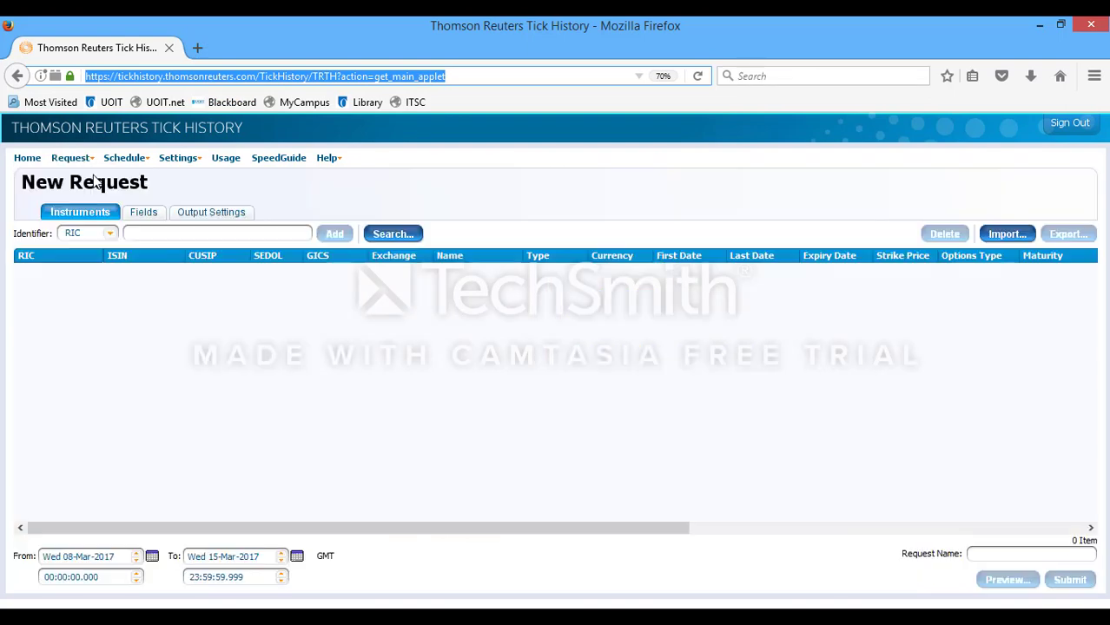
pyautogui.click(380, 236)
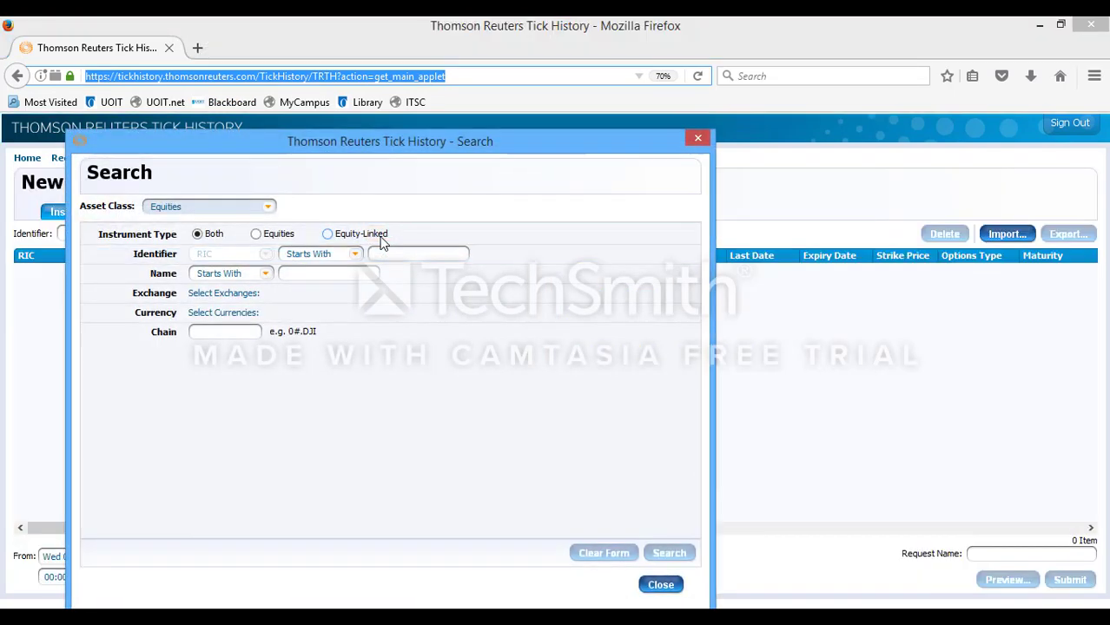
pyautogui.moveTo(416, 143); pyautogui.dragTo(605, 99)
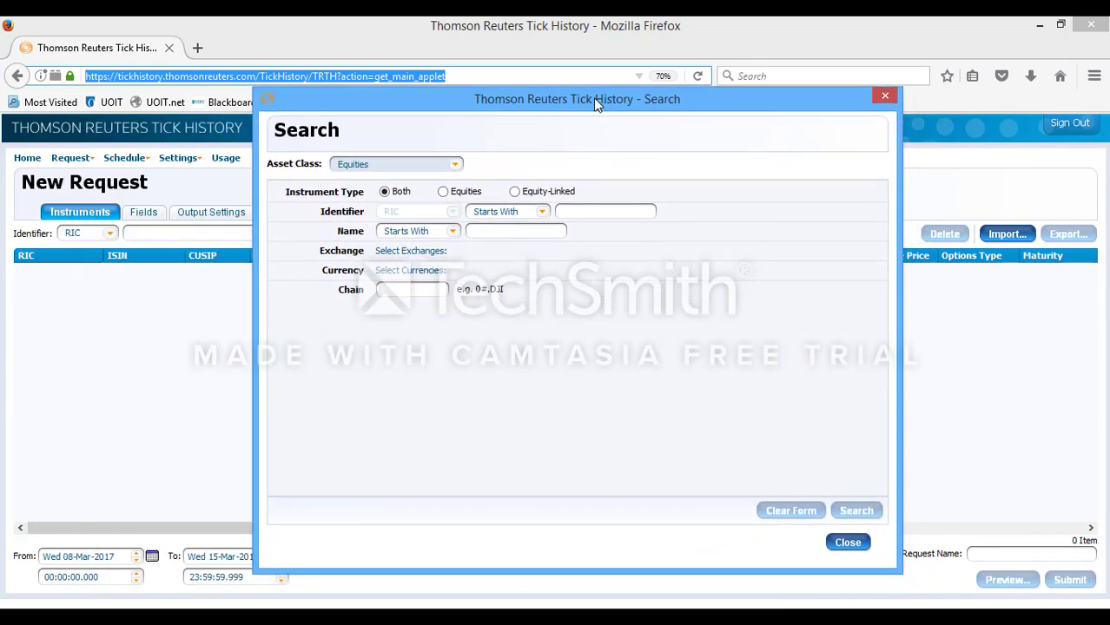
# Step: Search the Options asset class for chain 0#V*.U, returning 1124 contracts
pyautogui.click(440, 165)
pyautogui.click(431, 205)
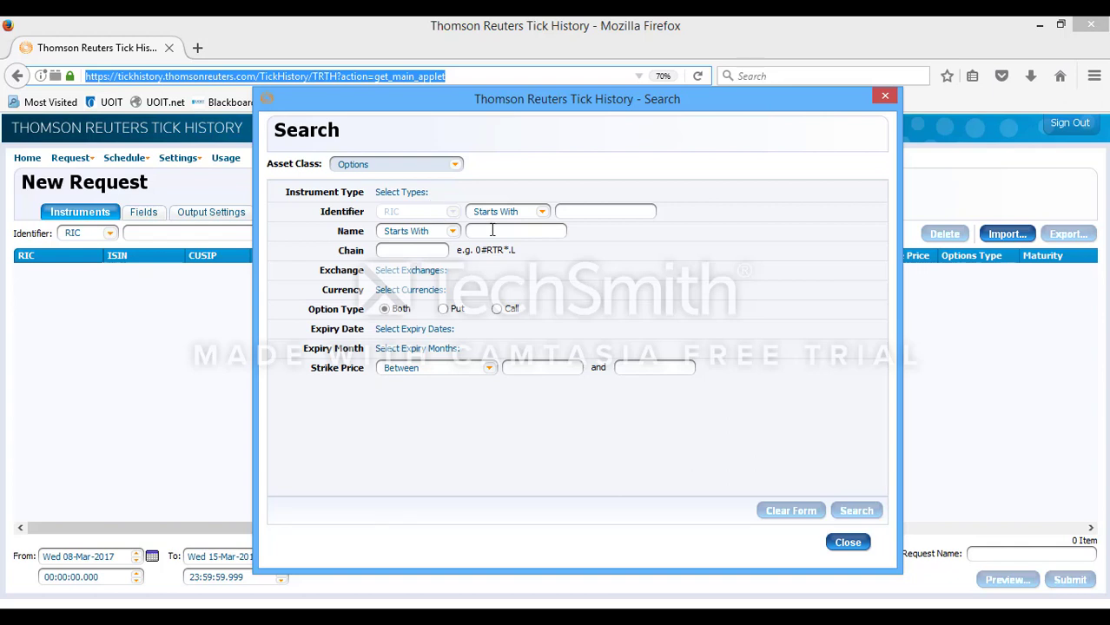
pyautogui.click(415, 252)
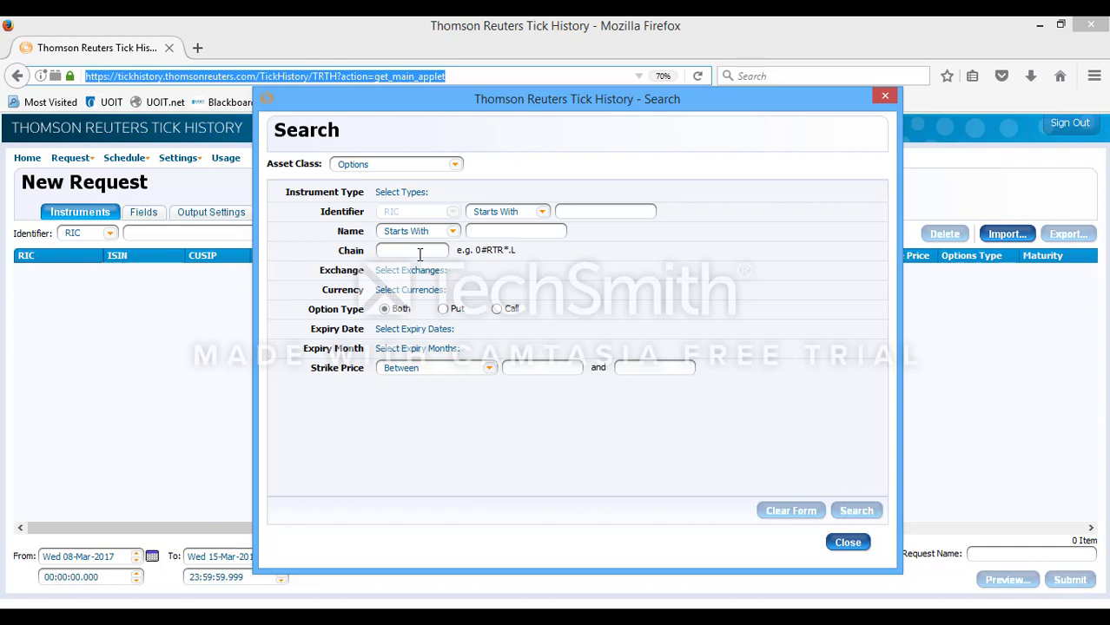
pyautogui.write('0#V*.U')
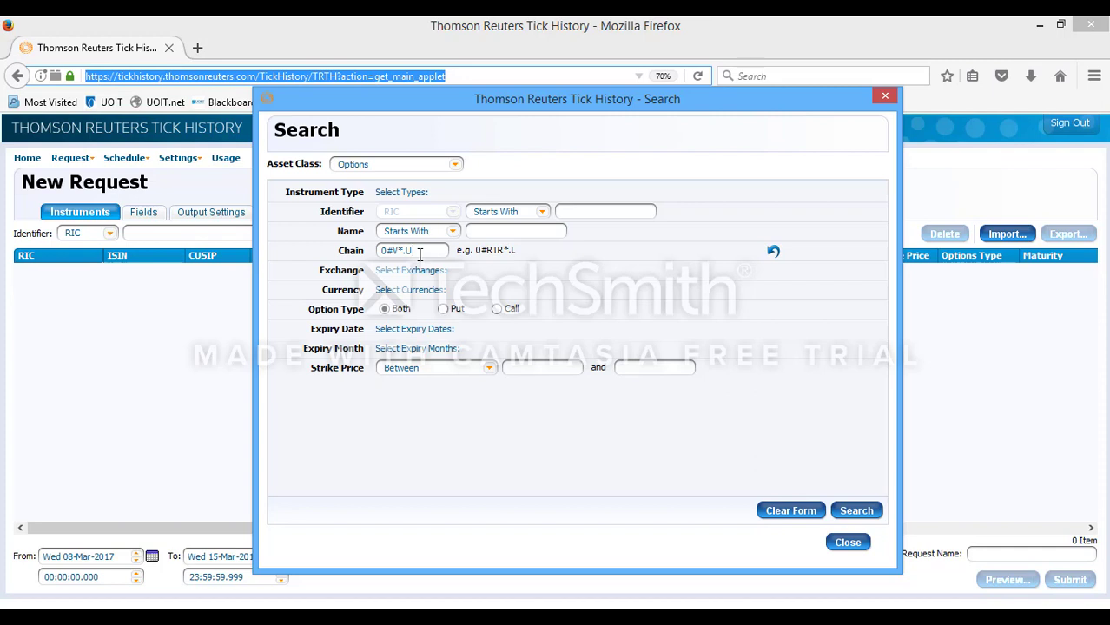
pyautogui.click(860, 513)
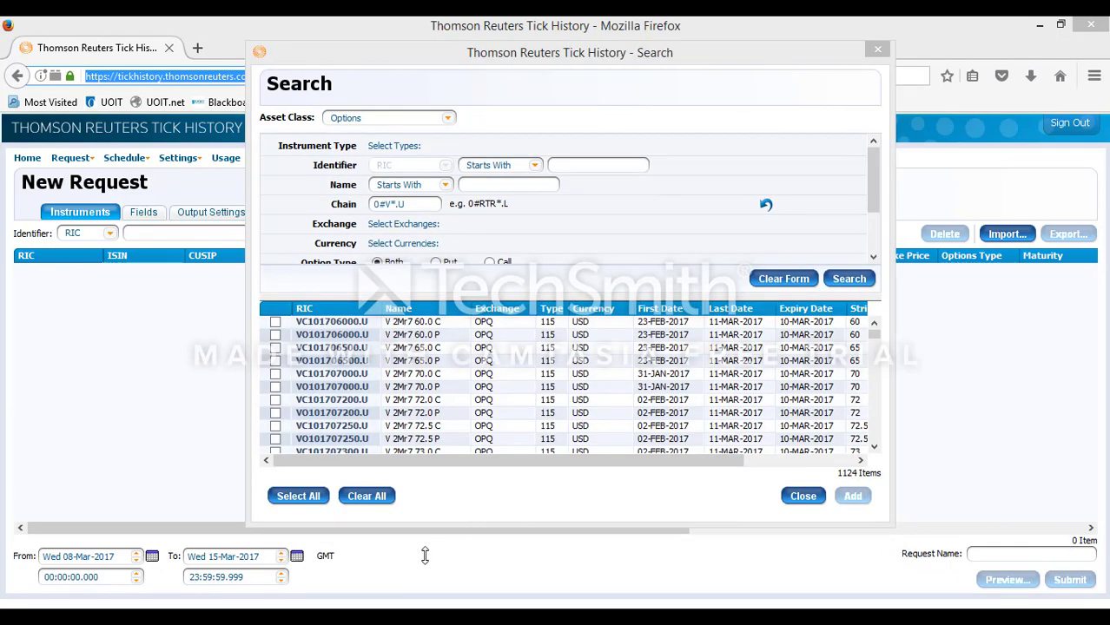
# Step: Add all 1124 search results to the request and close the search
pyautogui.click(295, 496)
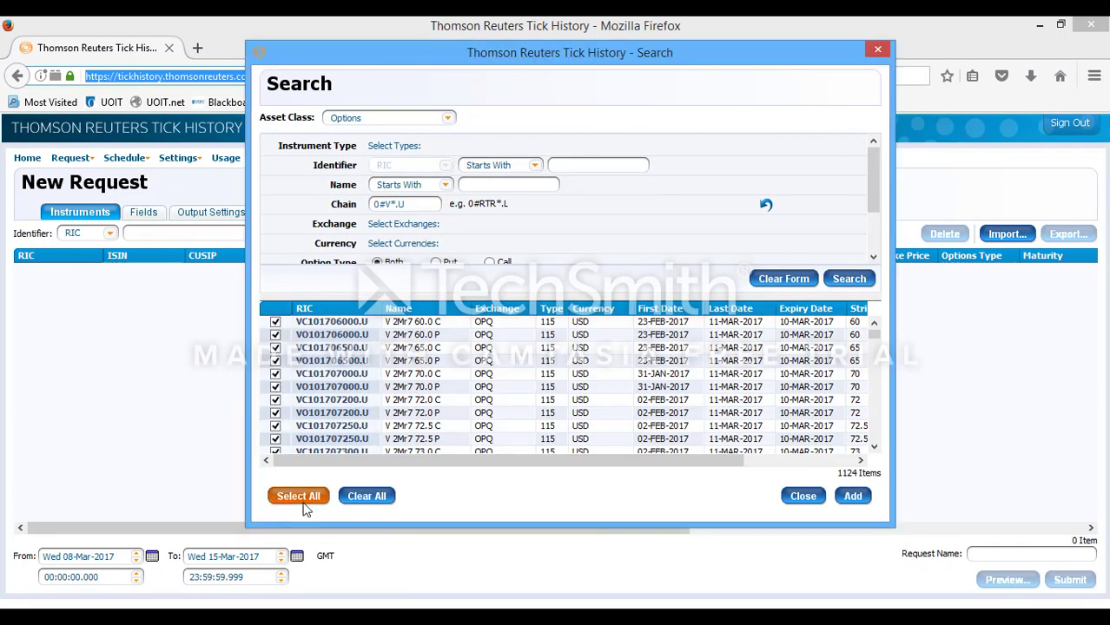
pyautogui.click(850, 493)
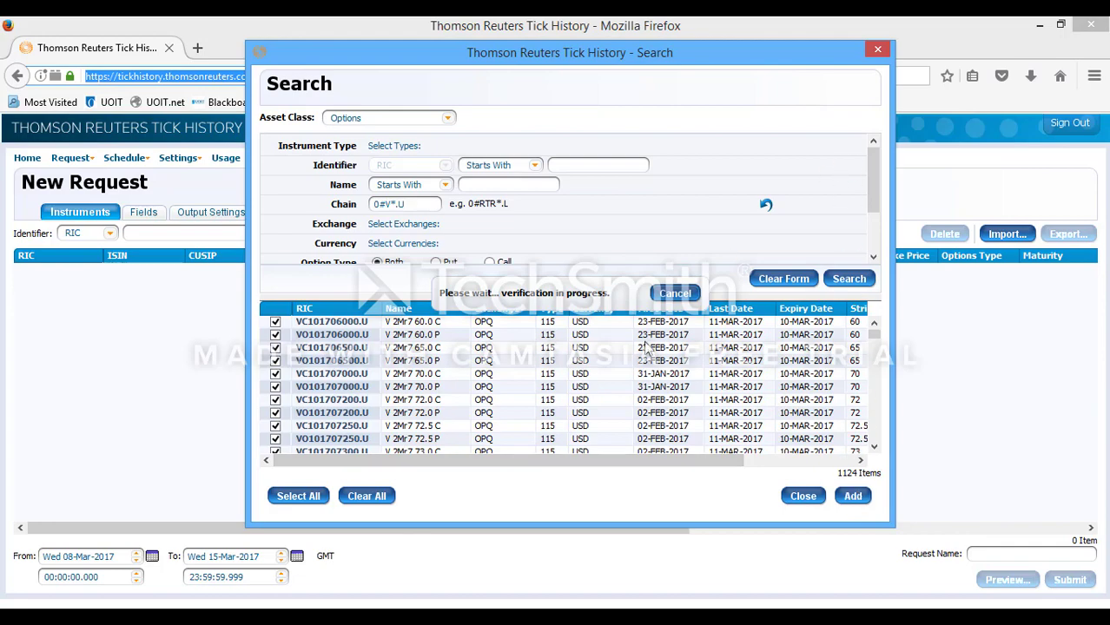
pyautogui.click(875, 53)
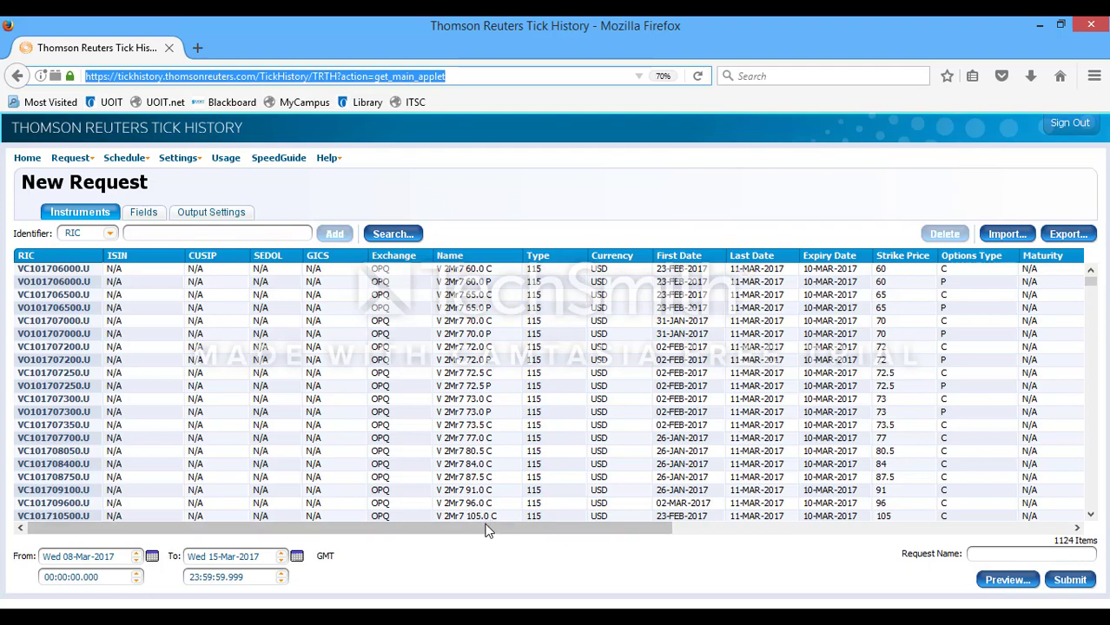
# Step: Review the Instruments table columns, then move to the Fields tab
pyautogui.moveTo(495, 536); pyautogui.dragTo(562, 537)
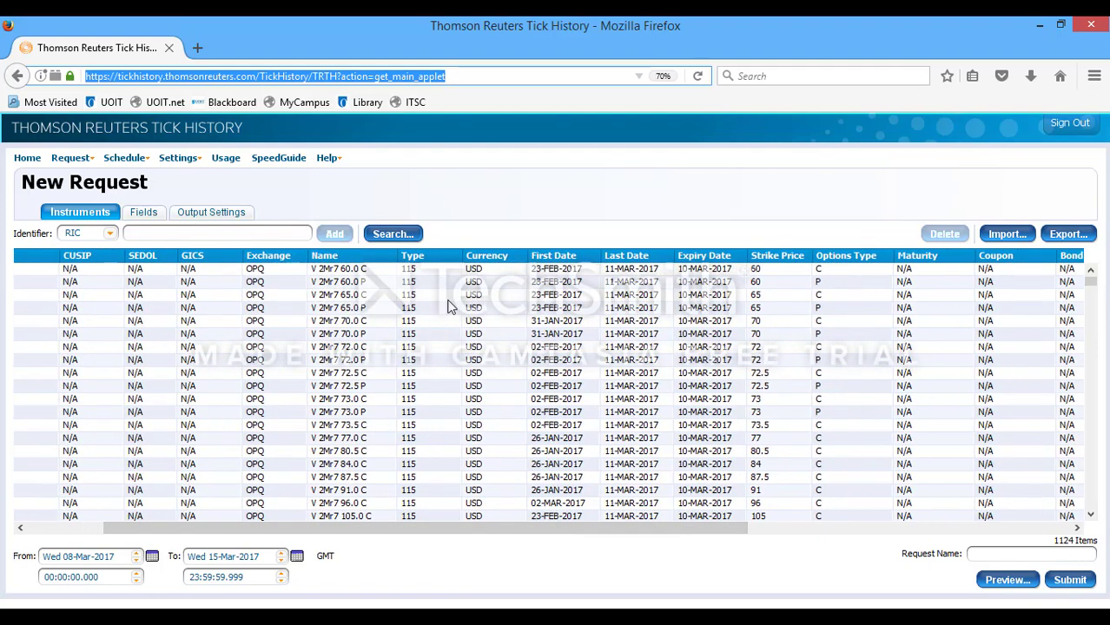
pyautogui.moveTo(679, 526); pyautogui.dragTo(863, 519)
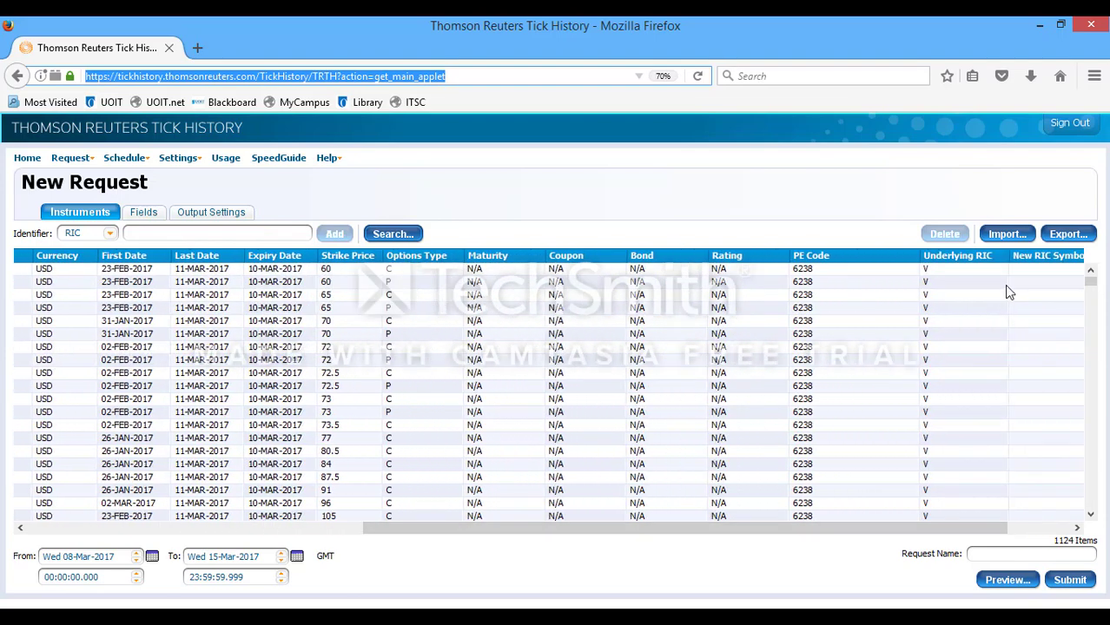
pyautogui.moveTo(1090, 281); pyautogui.dragTo(1090, 543)
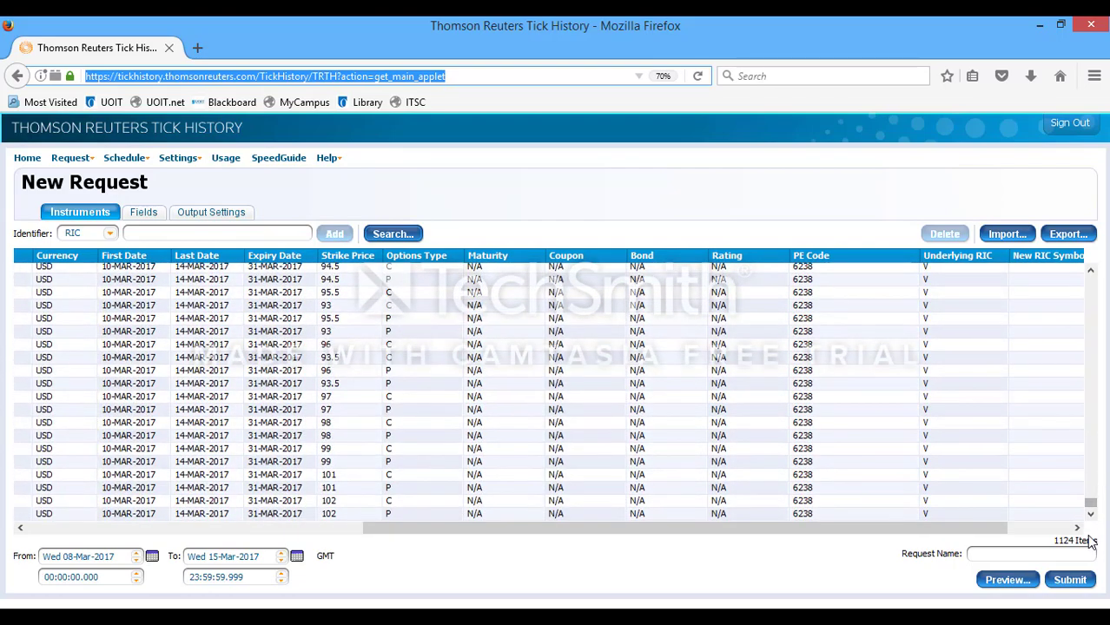
pyautogui.moveTo(1091, 503); pyautogui.dragTo(1070, 261)
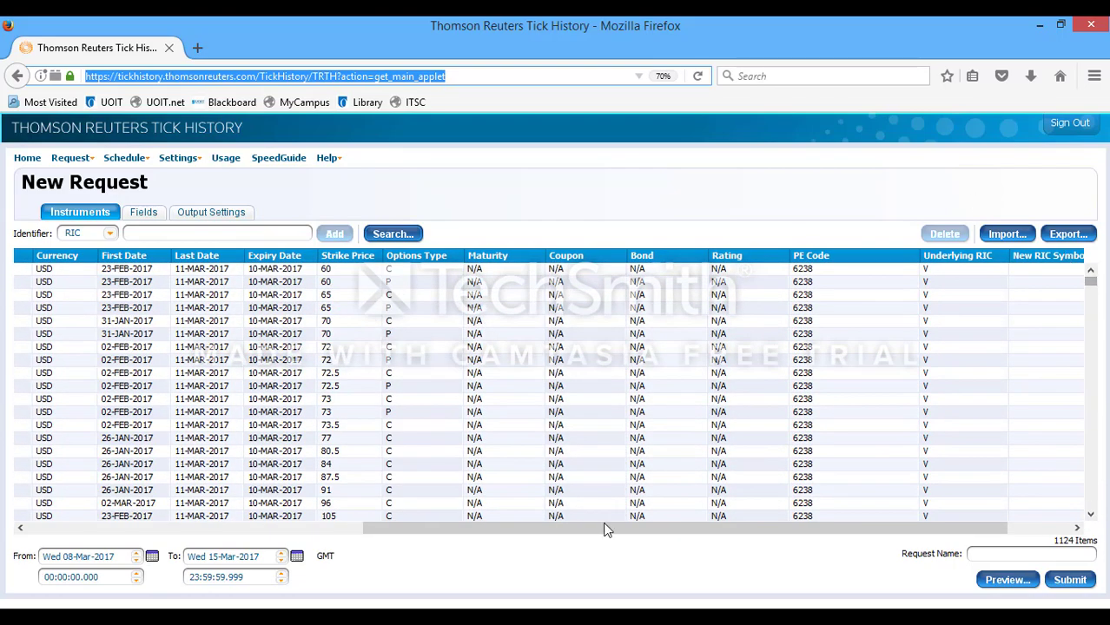
pyautogui.moveTo(604, 526); pyautogui.dragTo(271, 545)
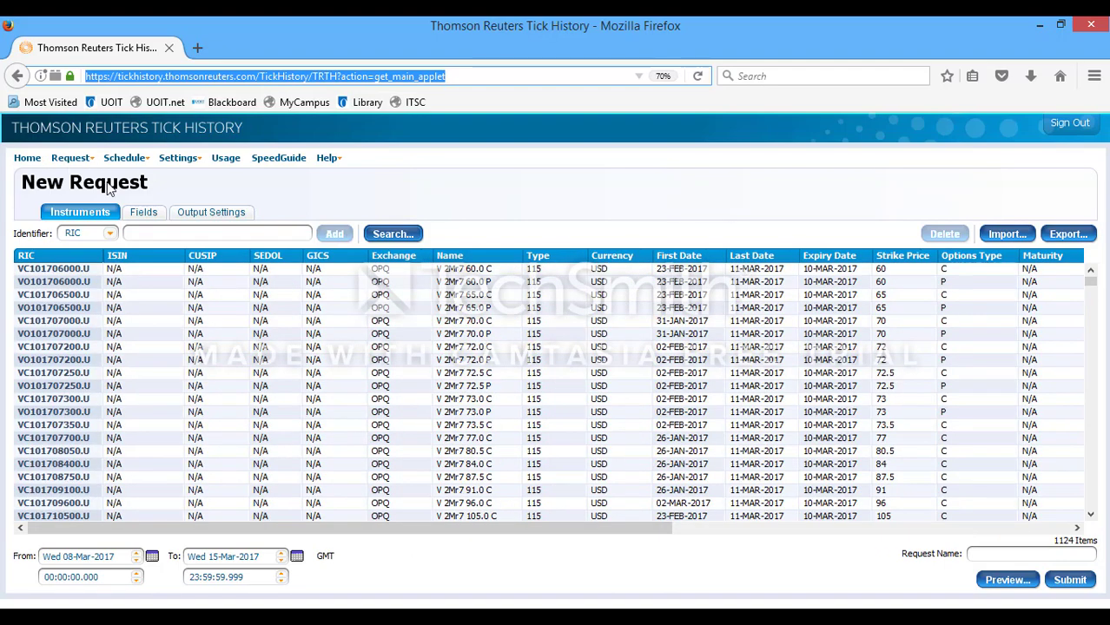
pyautogui.click(132, 211)
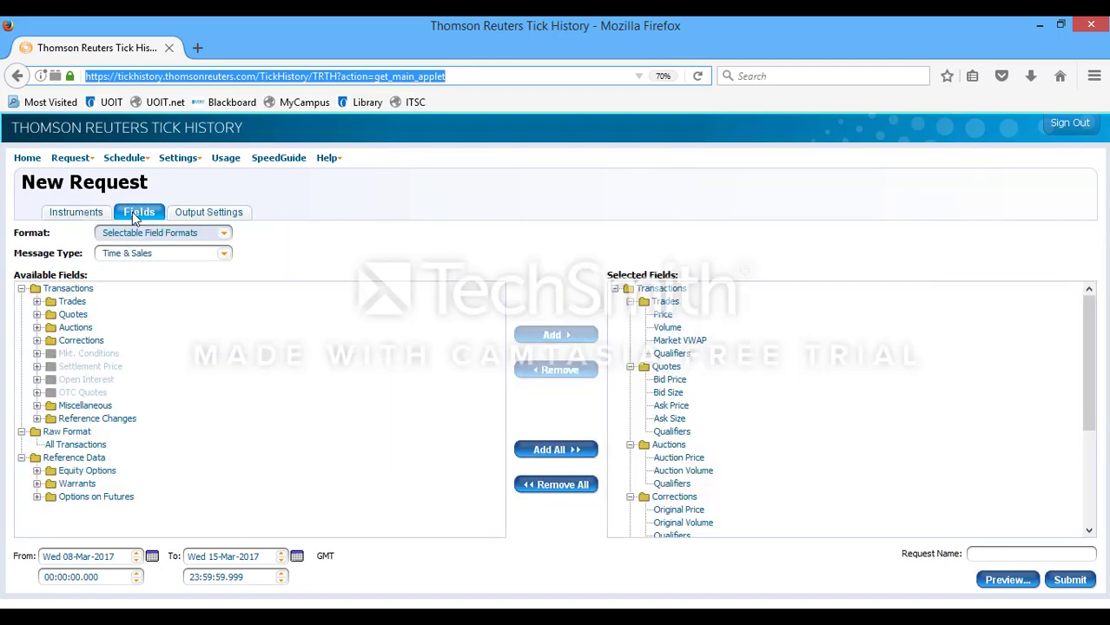
# Step: Clear all selected fields and add only the Trades Price field
pyautogui.click(571, 485)
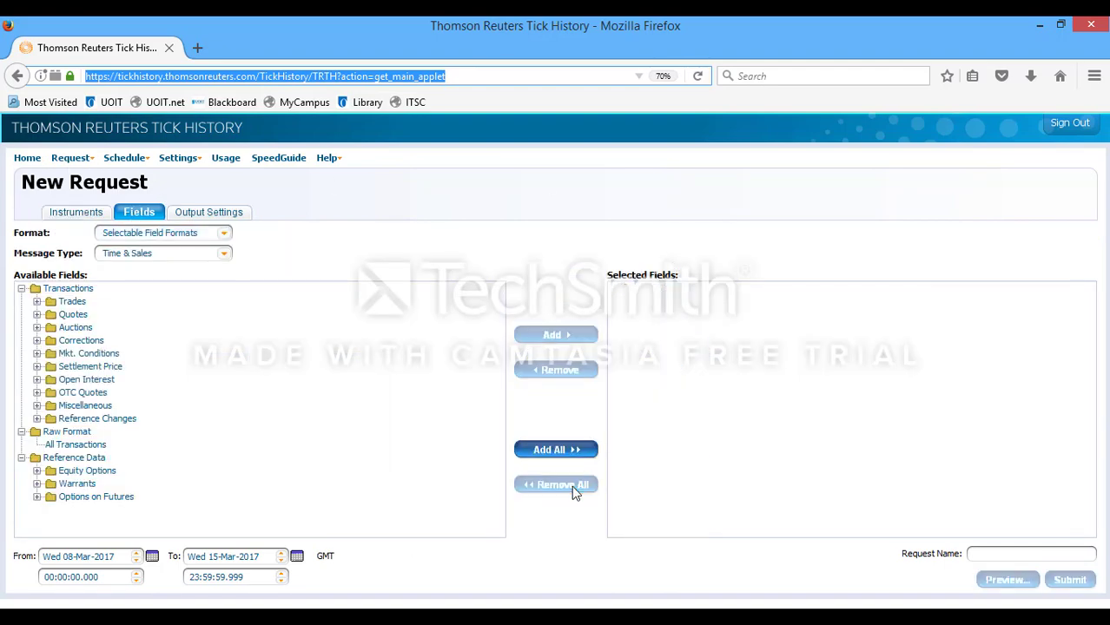
pyautogui.doubleClick(73, 302)
pyautogui.click(76, 330)
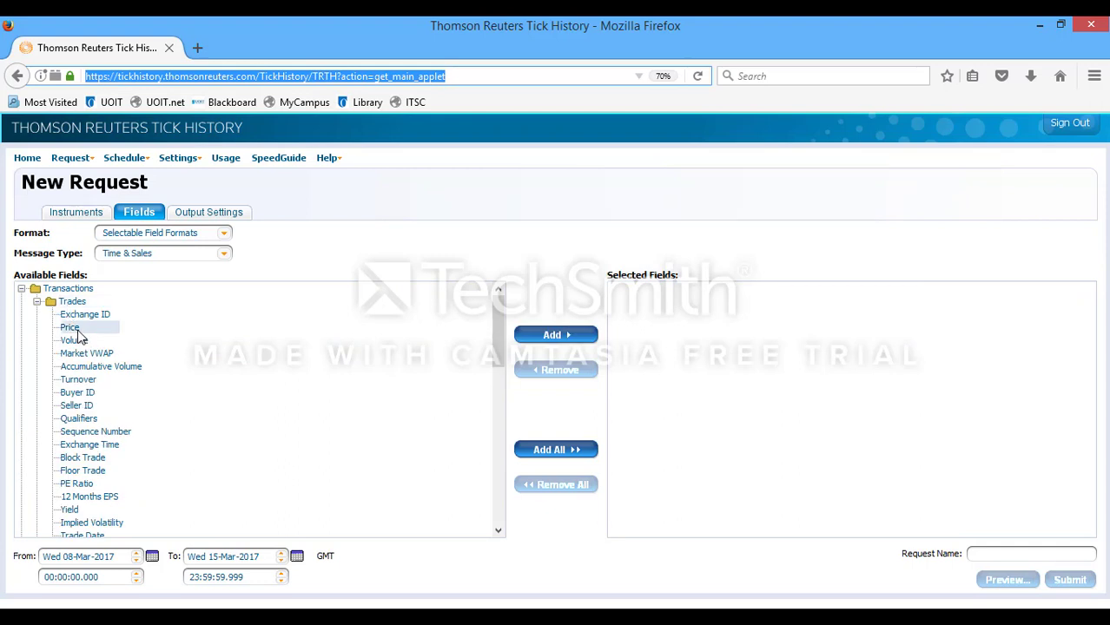
pyautogui.doubleClick(77, 331)
pyautogui.click(38, 301)
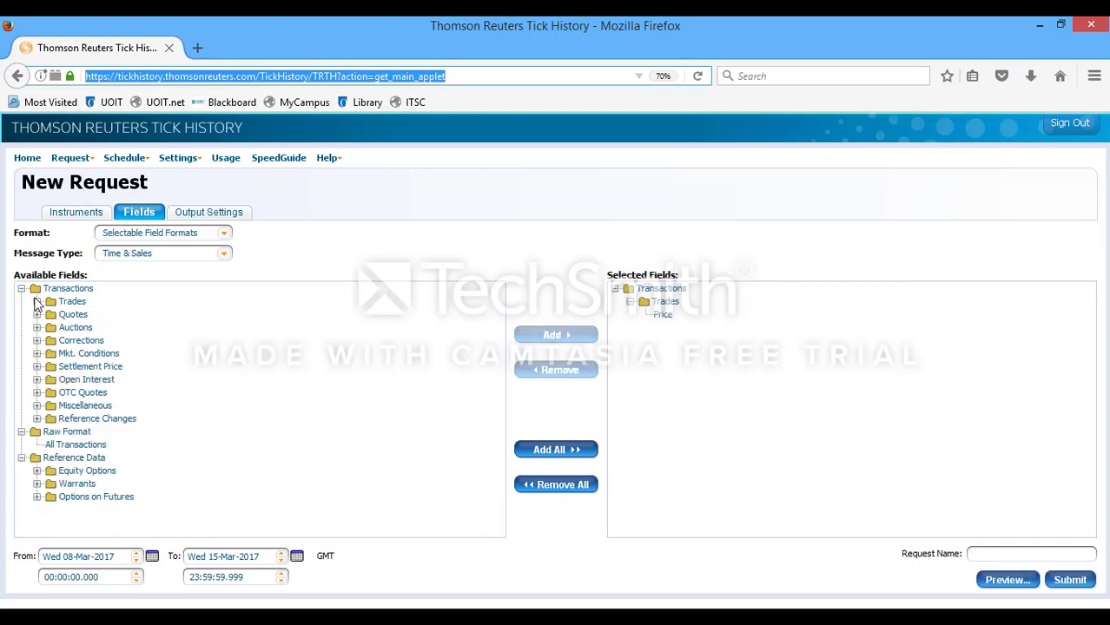
# Step: Add Strike Price, Underlying RIC and Put Call Indicator, then submit the request
pyautogui.click(37, 471)
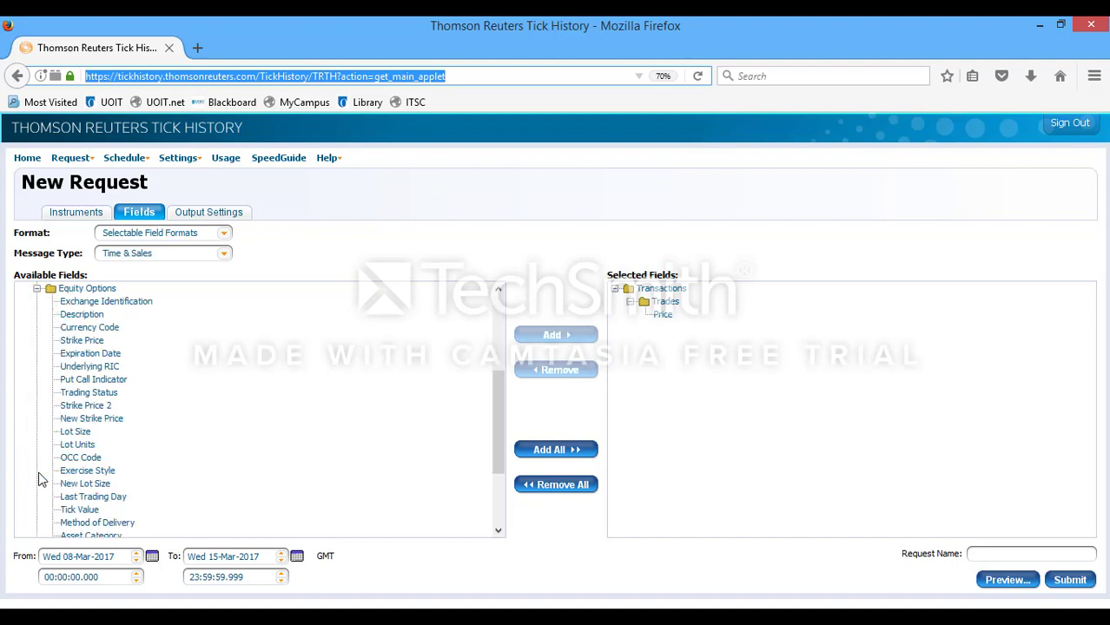
pyautogui.click(87, 341)
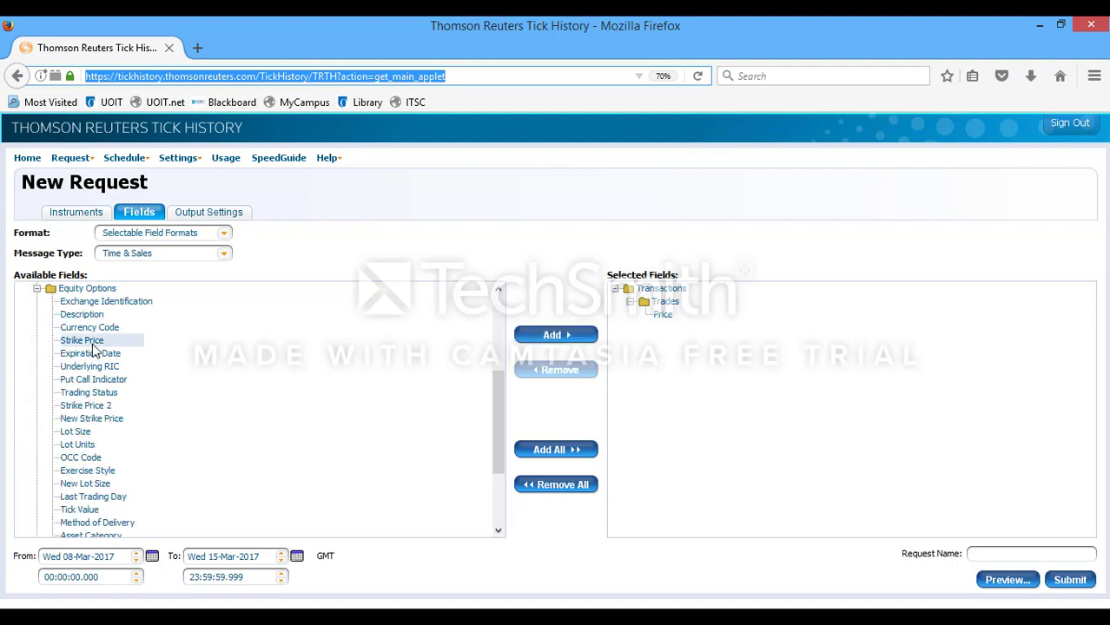
pyautogui.doubleClick(92, 342)
pyautogui.doubleClick(108, 367)
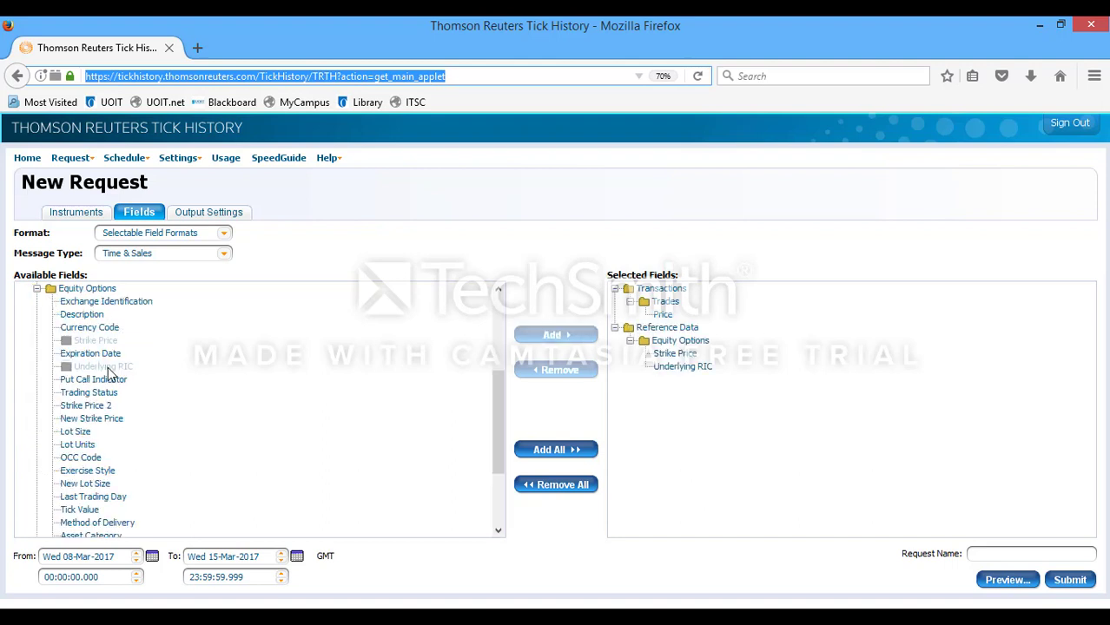
pyautogui.doubleClick(112, 381)
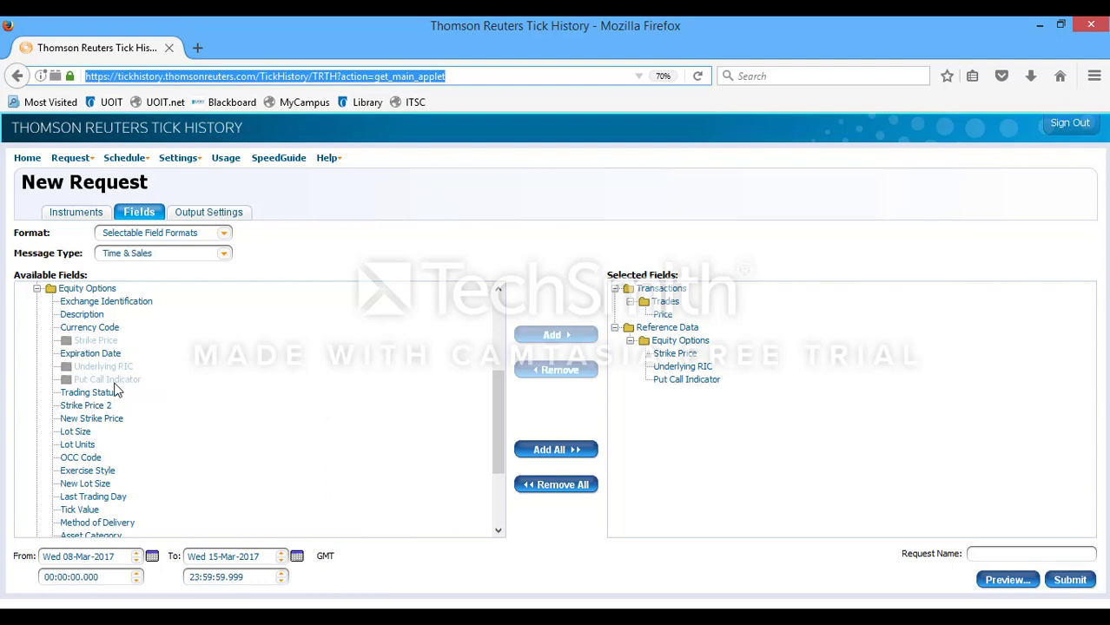
pyautogui.click(1066, 580)
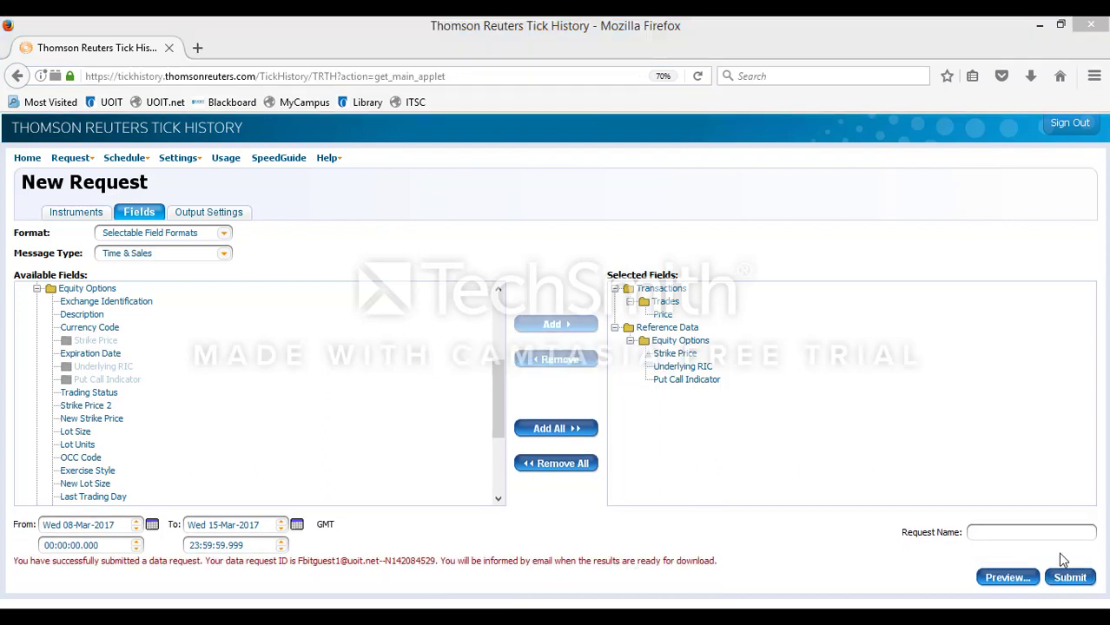
pyautogui.click(92, 163)
# Step: Save the newest completed request's Part 1 .csv.gz result and show the Downloads folder
pyautogui.click(85, 197)
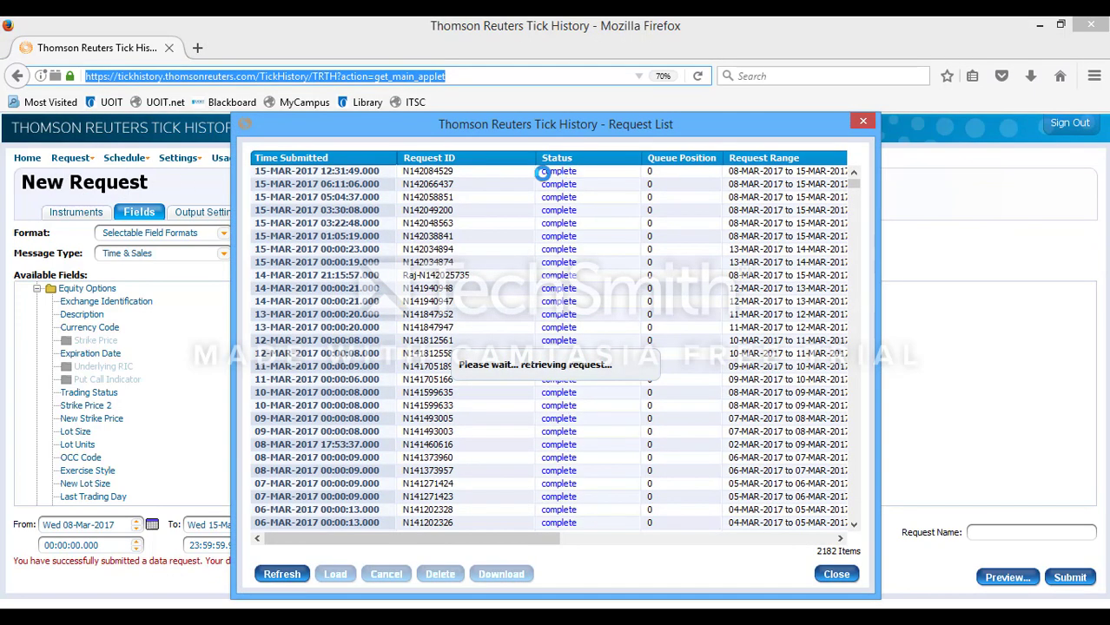
pyautogui.click(491, 175)
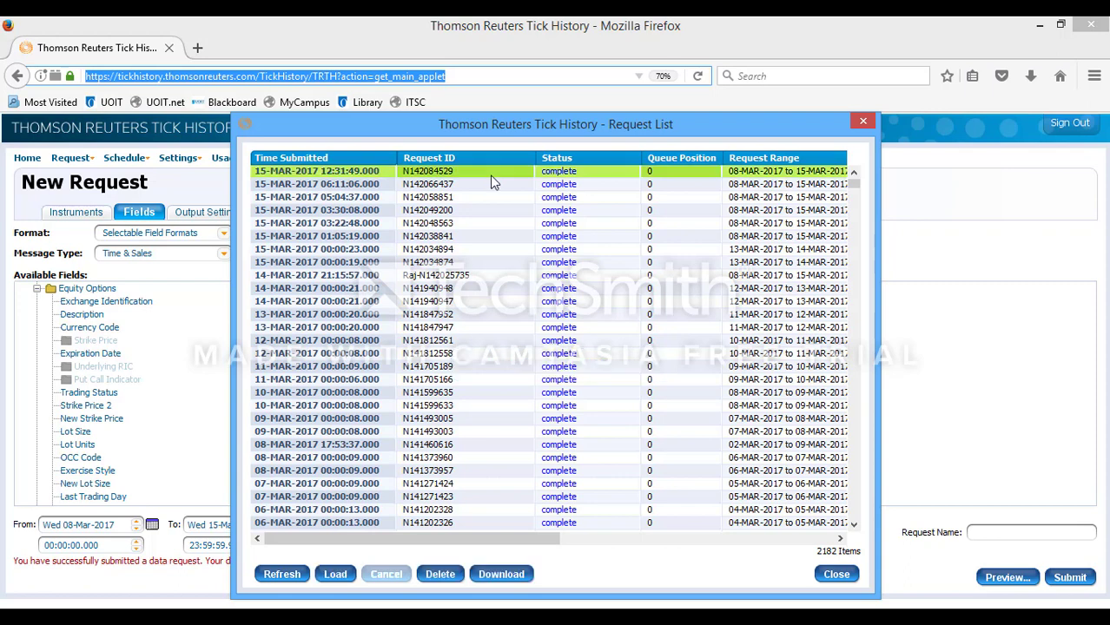
pyautogui.click(505, 575)
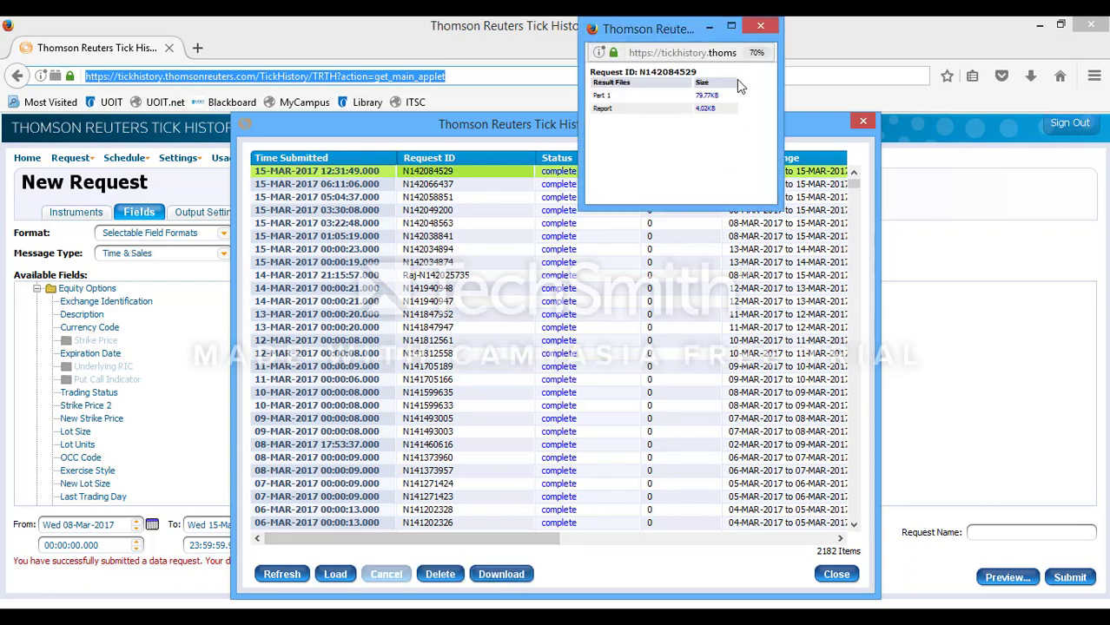
pyautogui.click(707, 97)
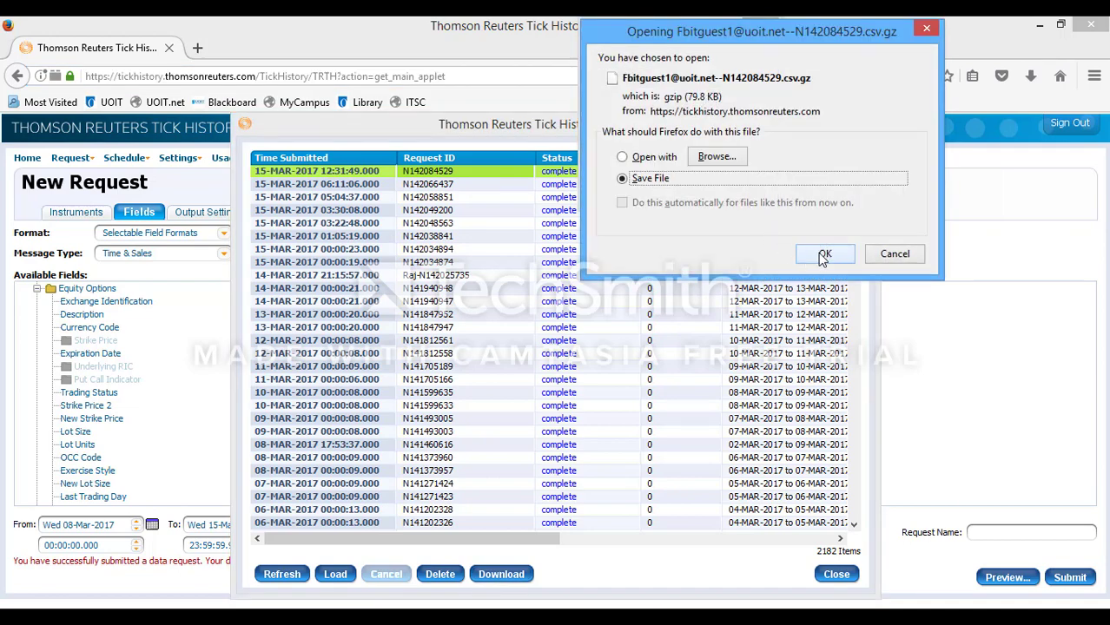
pyautogui.click(823, 256)
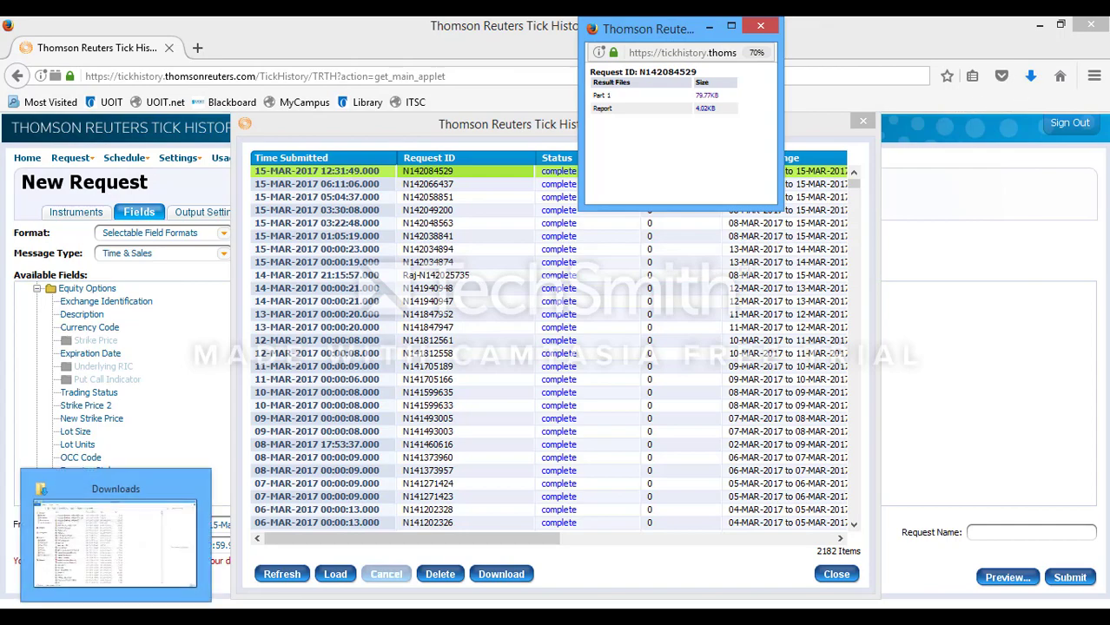
pyautogui.click(112, 543)
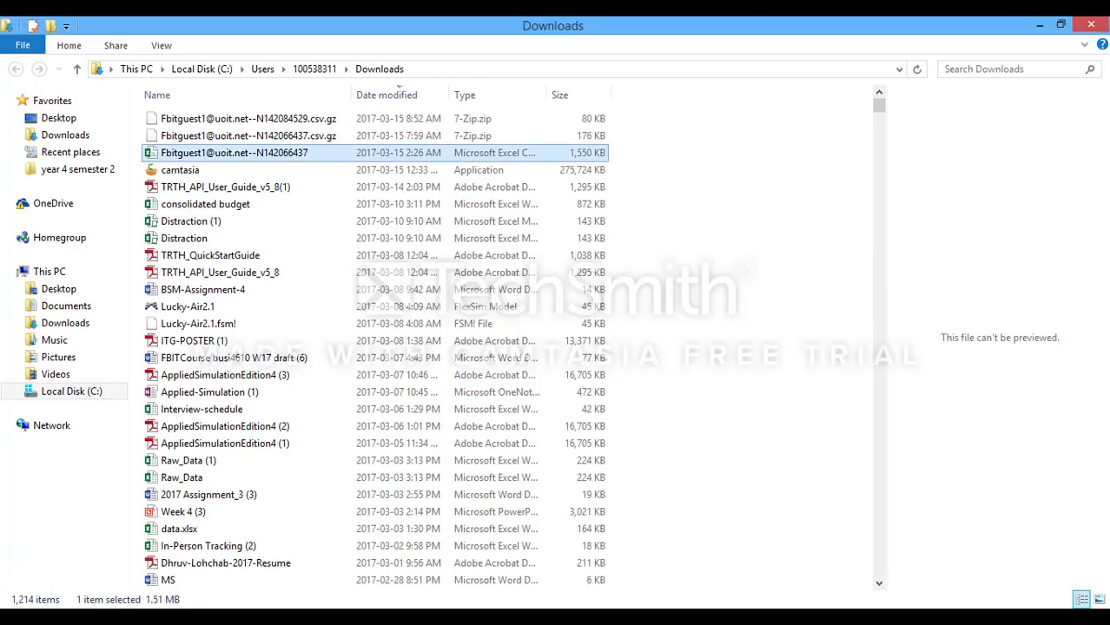
# Step: Extract the .csv.gz with 7-Zip Extract Here and open the resulting CSV in Excel
pyautogui.click(242, 125)
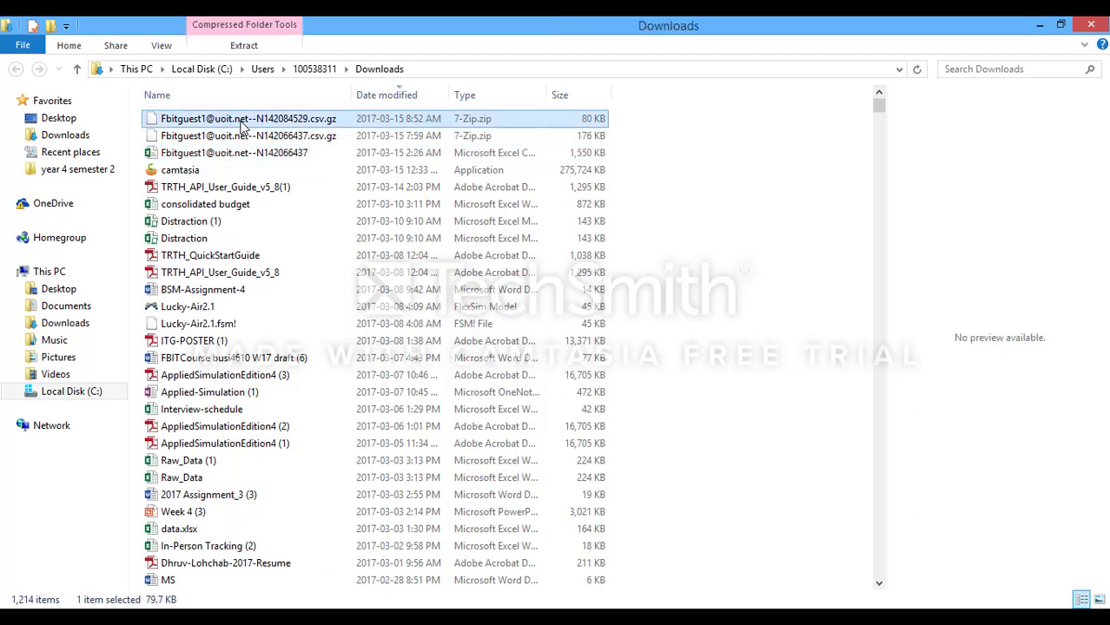
pyautogui.rightClick(243, 125)
pyautogui.moveTo(280, 150)
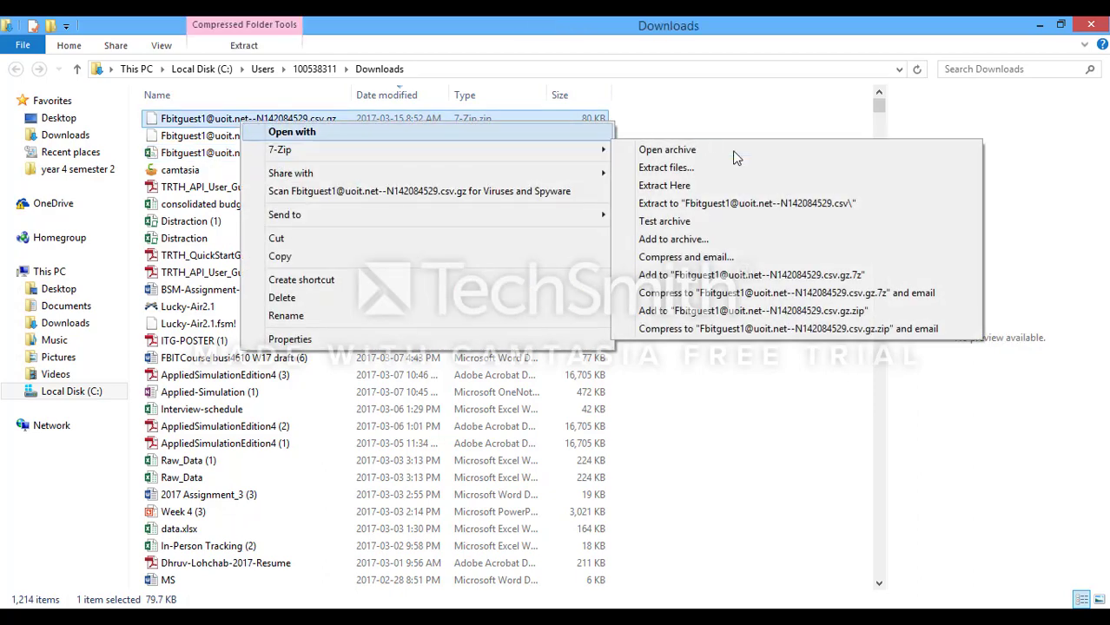
pyautogui.click(735, 185)
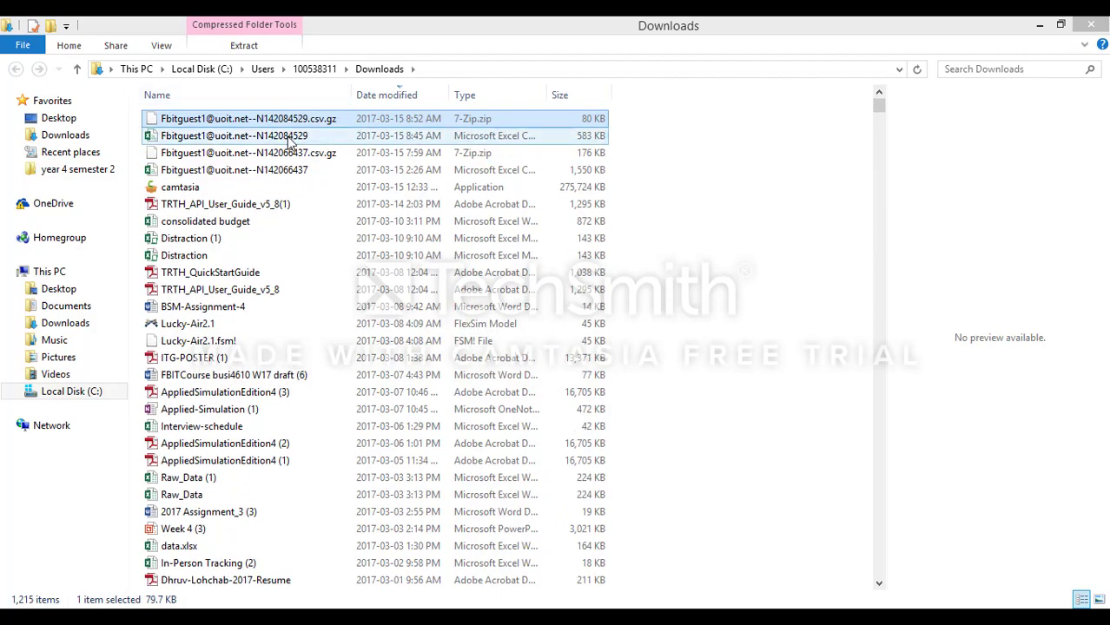
pyautogui.doubleClick(290, 136)
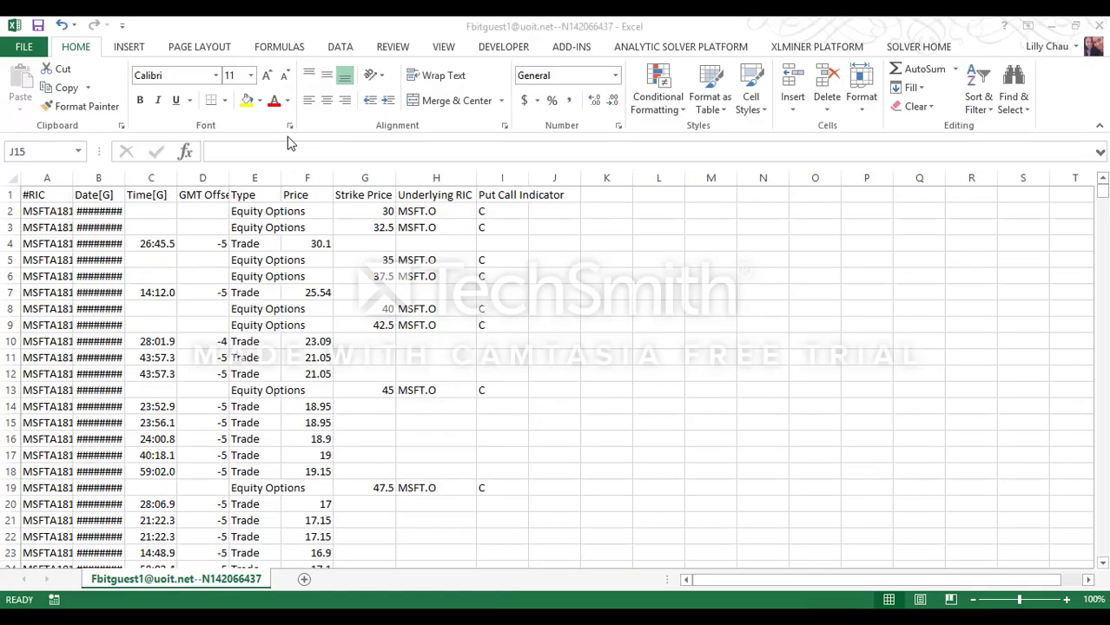